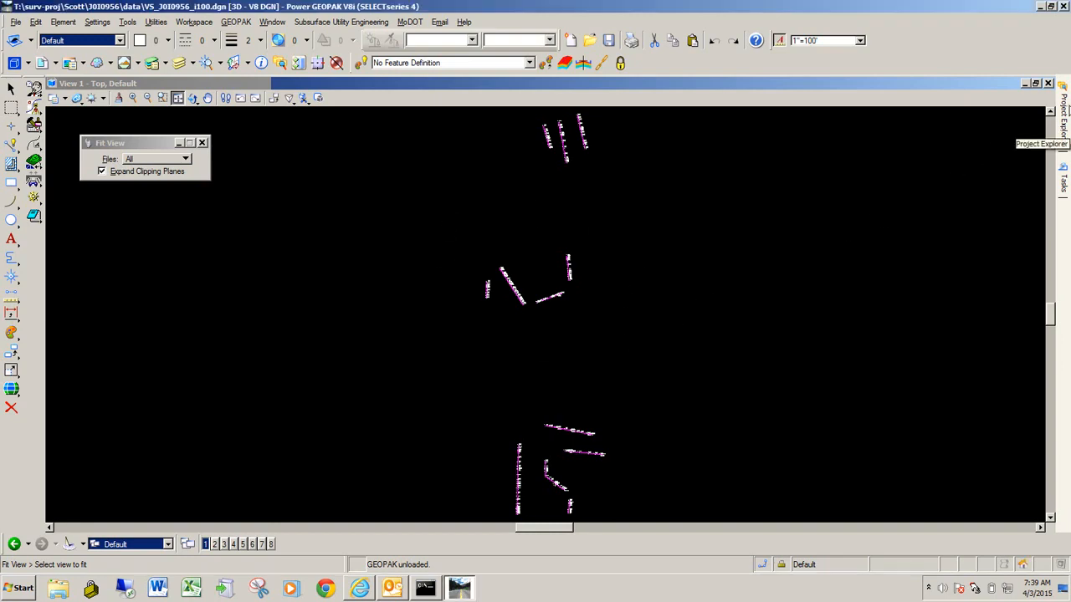
Export the VS_J0I0956 field book to GEOPAK format and accept redefining the existing data in the active GPK file.
{"action": "mouse_move", "coordinate": [1065, 117]}
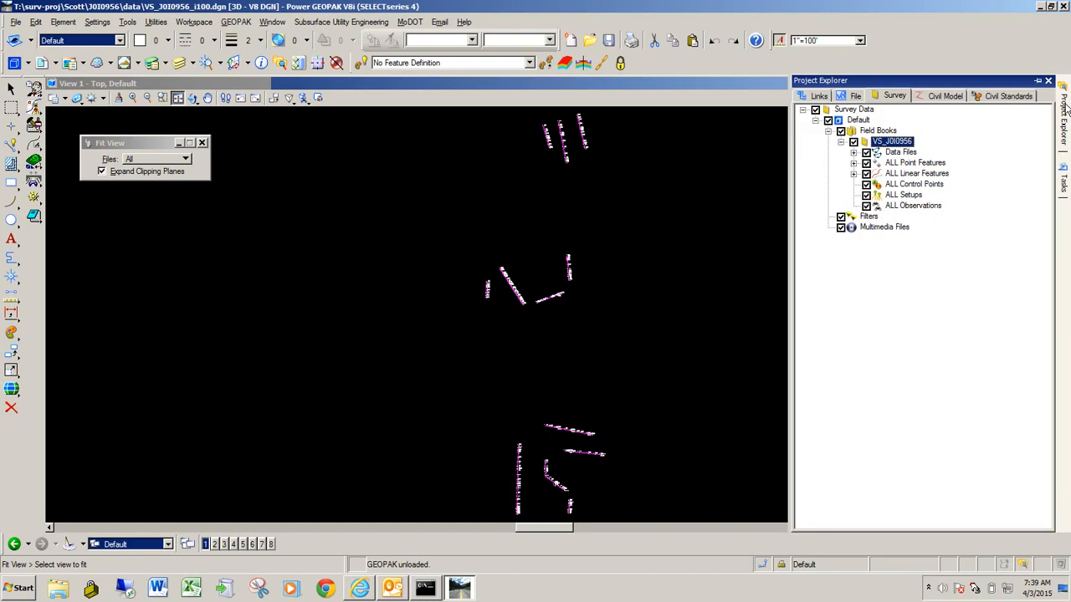
{"action": "right_click", "coordinate": [899, 144]}
{"action": "mouse_move", "coordinate": [934, 181]}
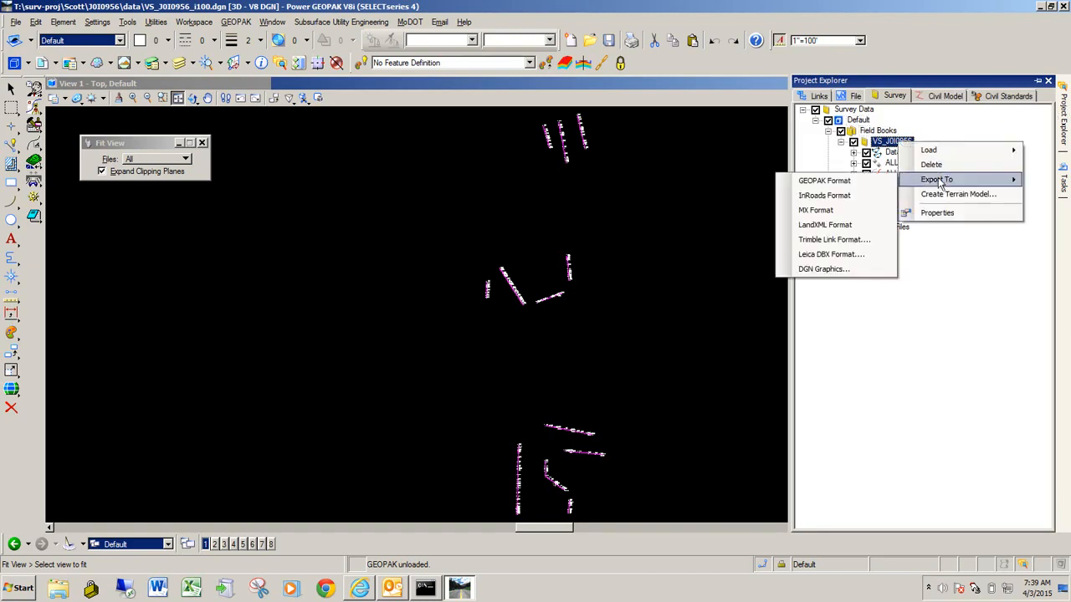
{"action": "left_click", "coordinate": [820, 183]}
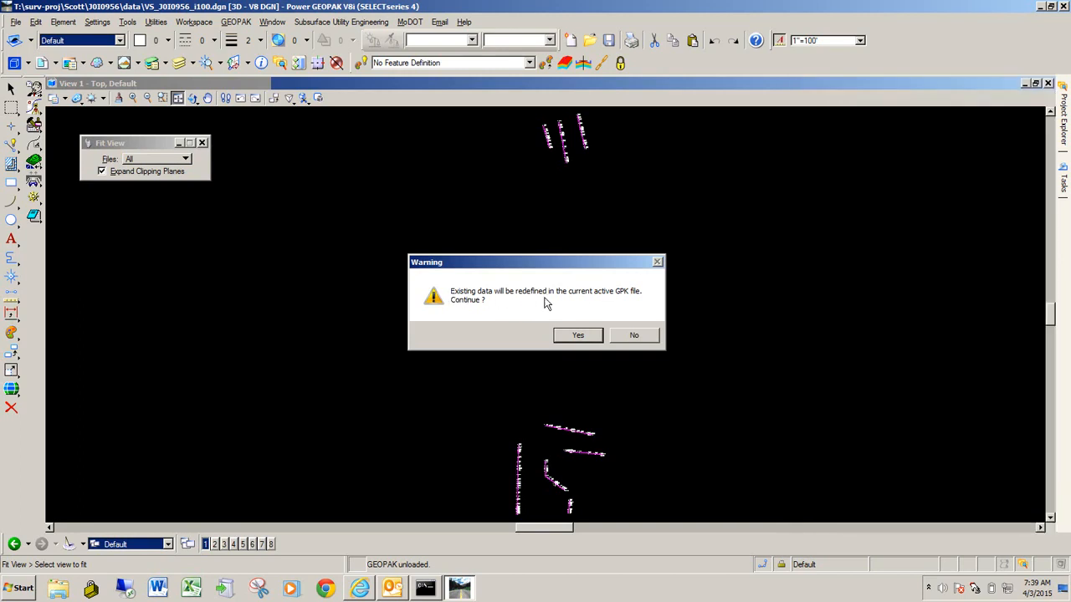
{"action": "left_click", "coordinate": [579, 335]}
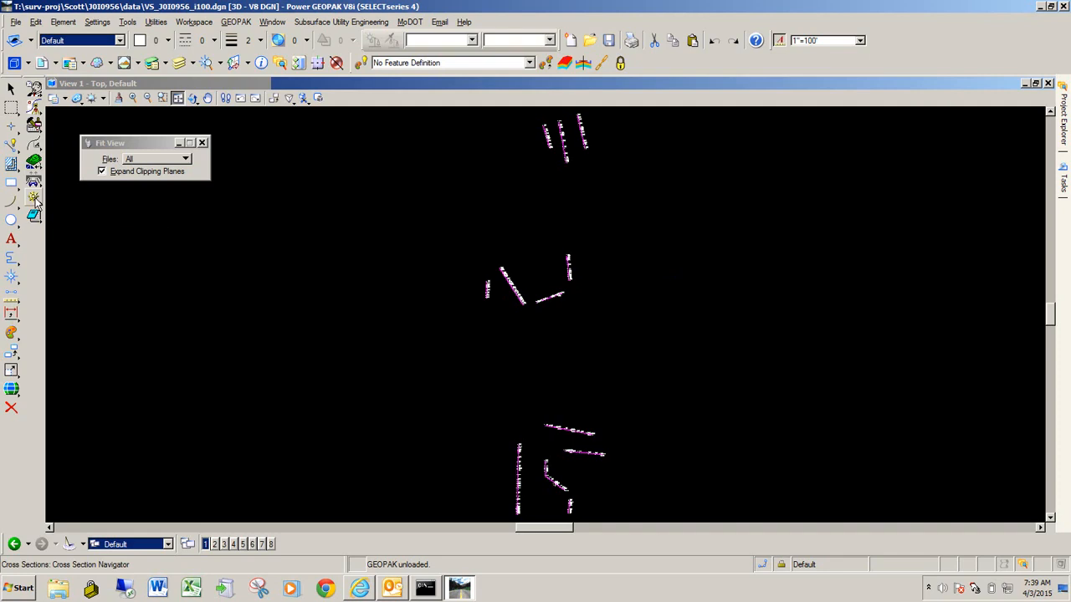
Open Coordinate Geometry for job 001 and list its points, chains and survey chains in the Navigator.
{"action": "left_click", "coordinate": [32, 107]}
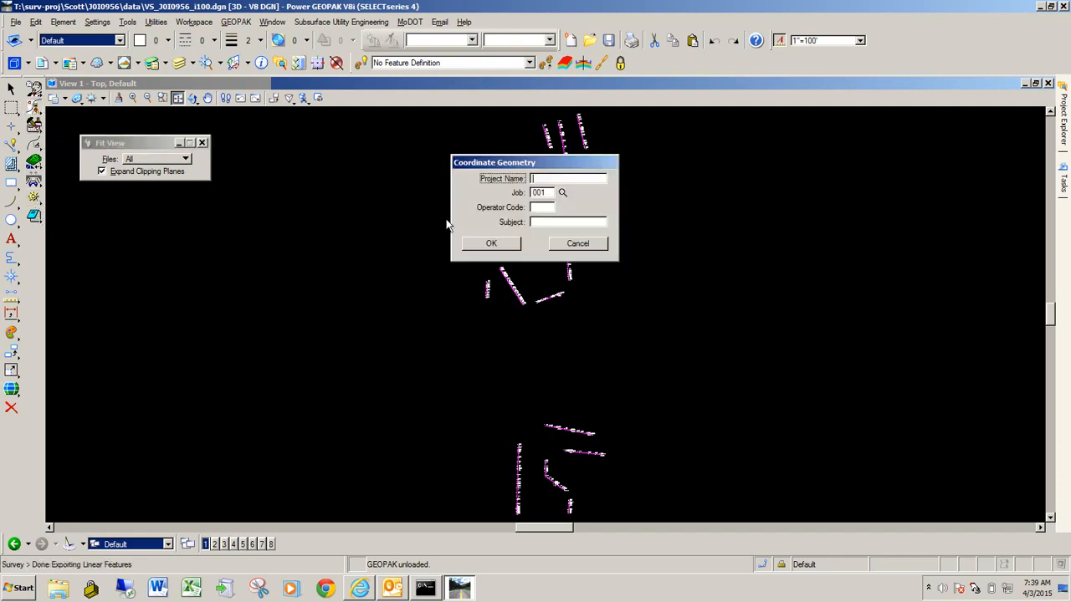
{"action": "left_click", "coordinate": [492, 244]}
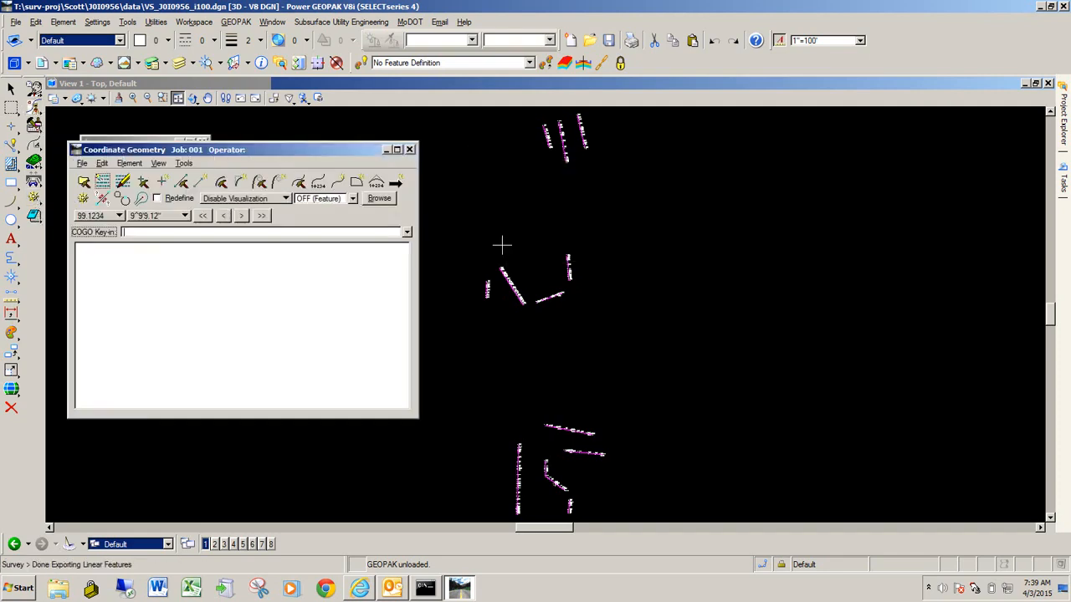
{"action": "left_click", "coordinate": [82, 198]}
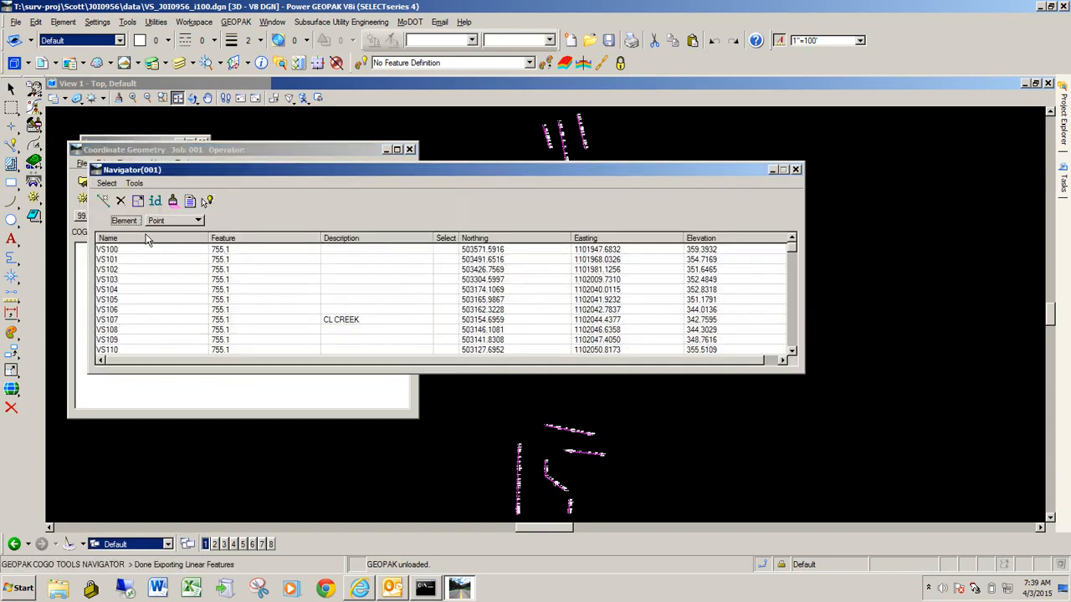
{"action": "left_click", "coordinate": [176, 221]}
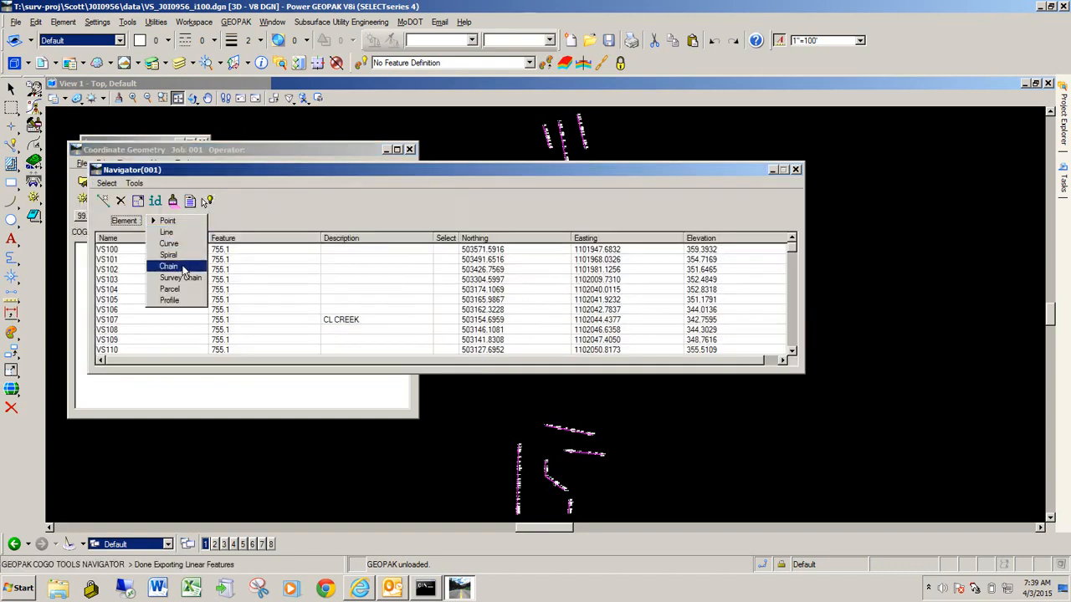
{"action": "left_click", "coordinate": [176, 267]}
{"action": "left_click", "coordinate": [198, 221]}
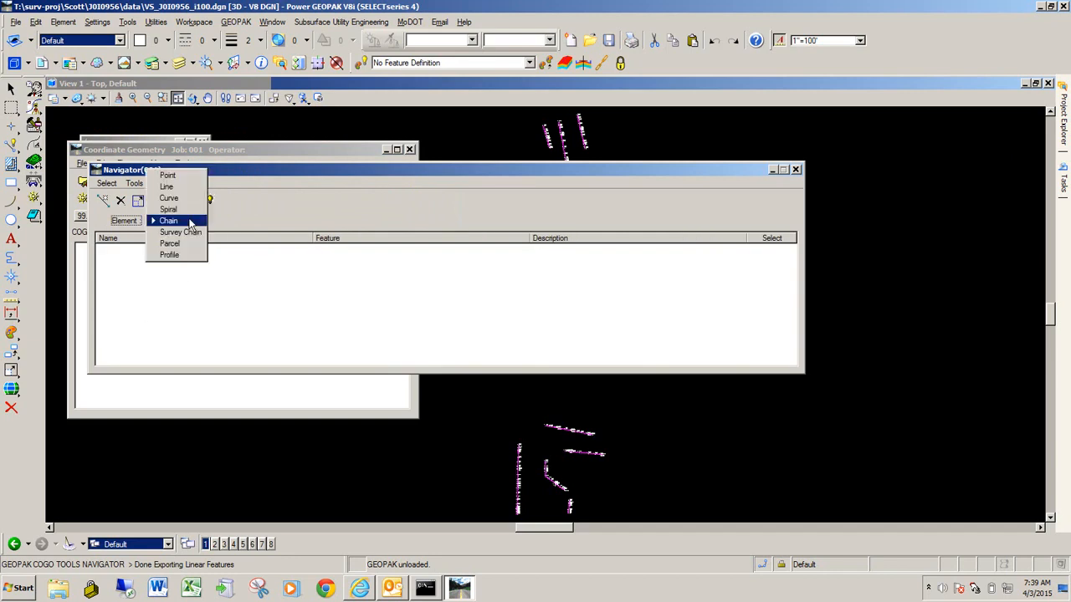
{"action": "left_click", "coordinate": [189, 232]}
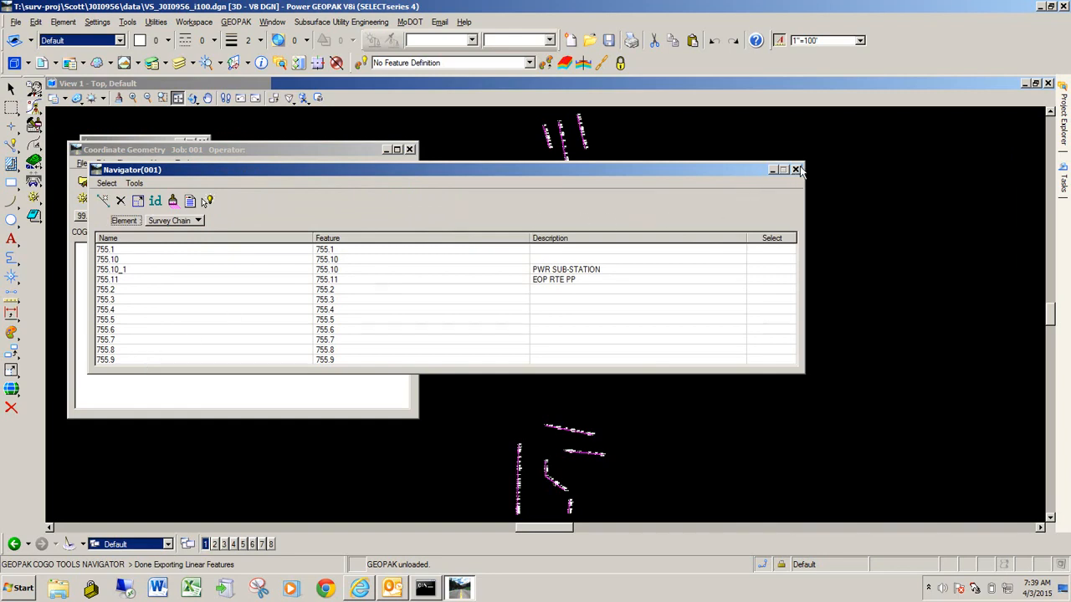
Check the Profile and Chain listings in the Navigator, and close it together with Coordinate Geometry.
{"action": "left_click", "coordinate": [186, 221]}
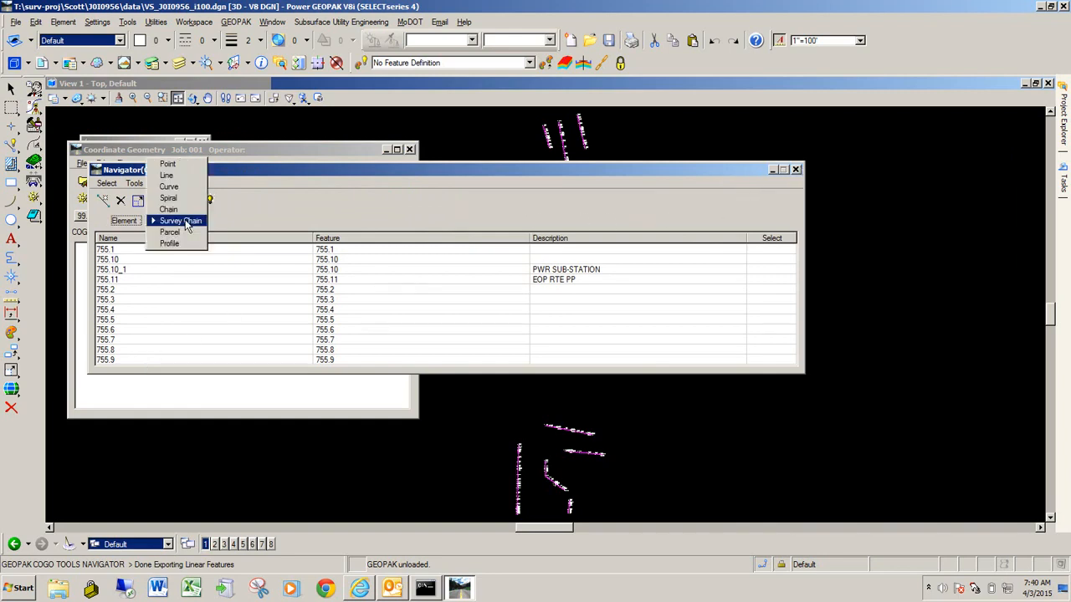
{"action": "left_click", "coordinate": [180, 243]}
{"action": "left_click", "coordinate": [181, 222]}
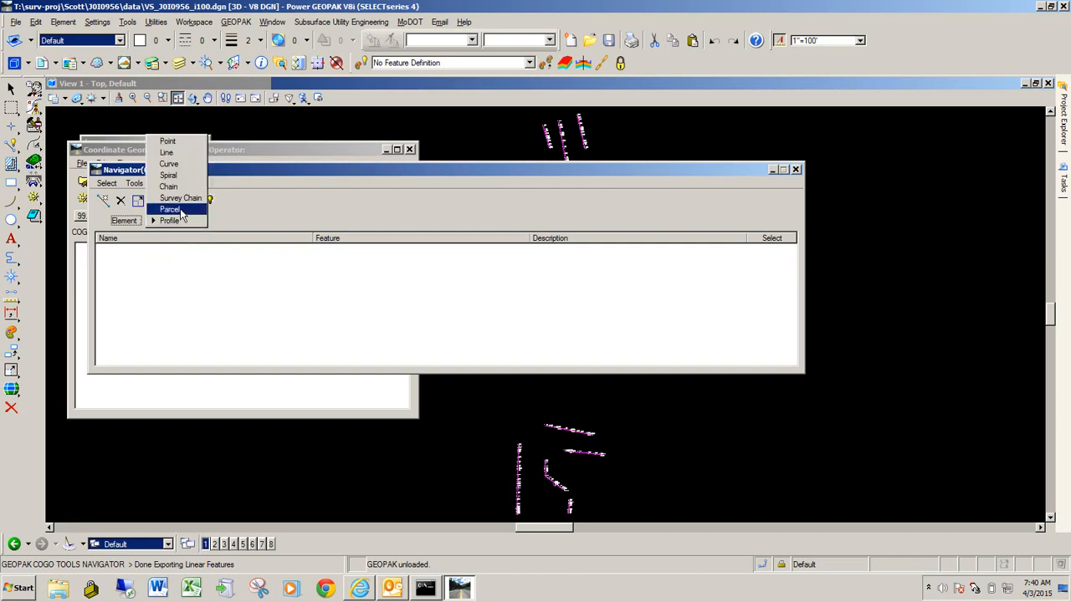
{"action": "left_click", "coordinate": [172, 187]}
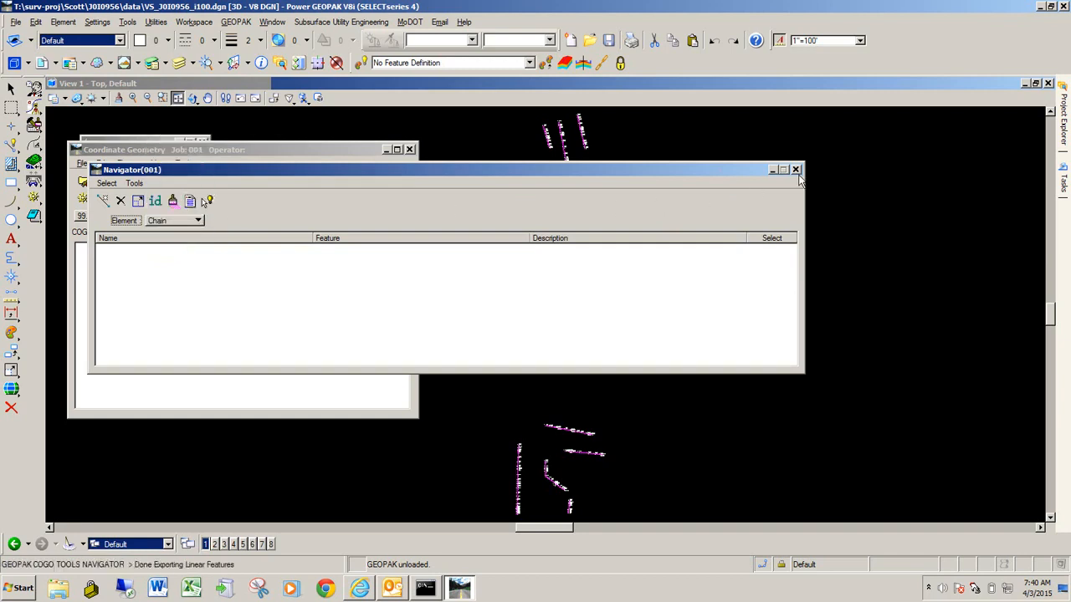
{"action": "left_click_drag", "start_coordinate": [595, 171], "coordinate": [662, 253]}
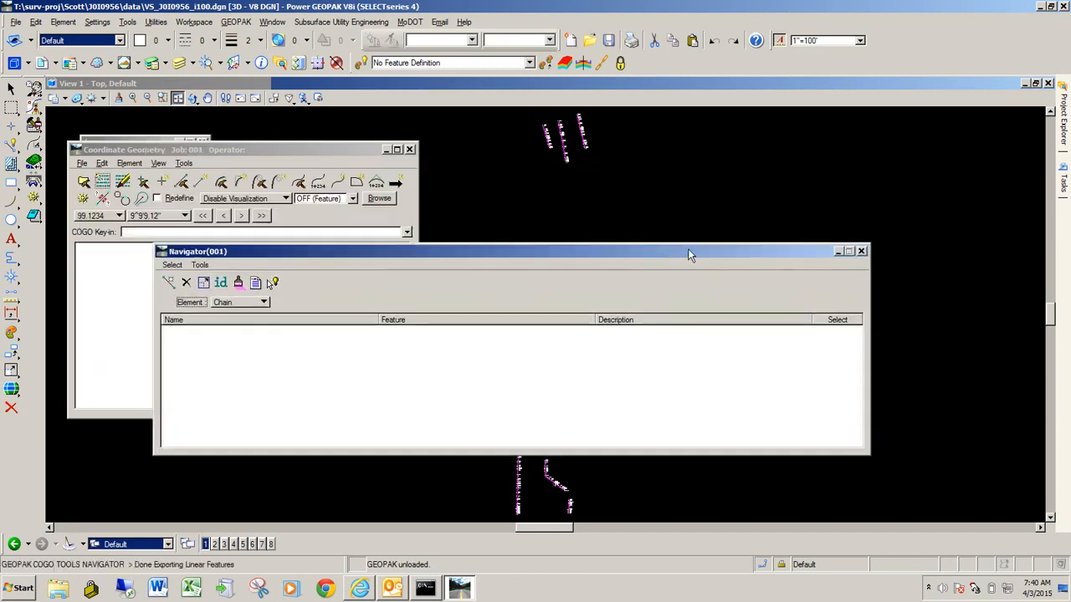
{"action": "left_click", "coordinate": [861, 251]}
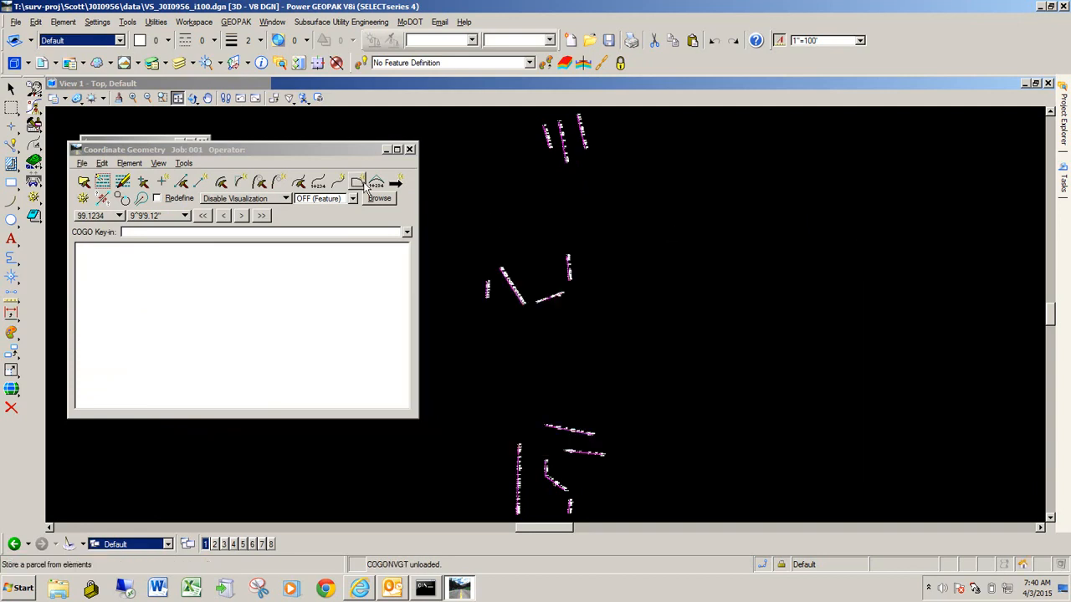
{"action": "left_click_drag", "start_coordinate": [306, 148], "coordinate": [308, 180]}
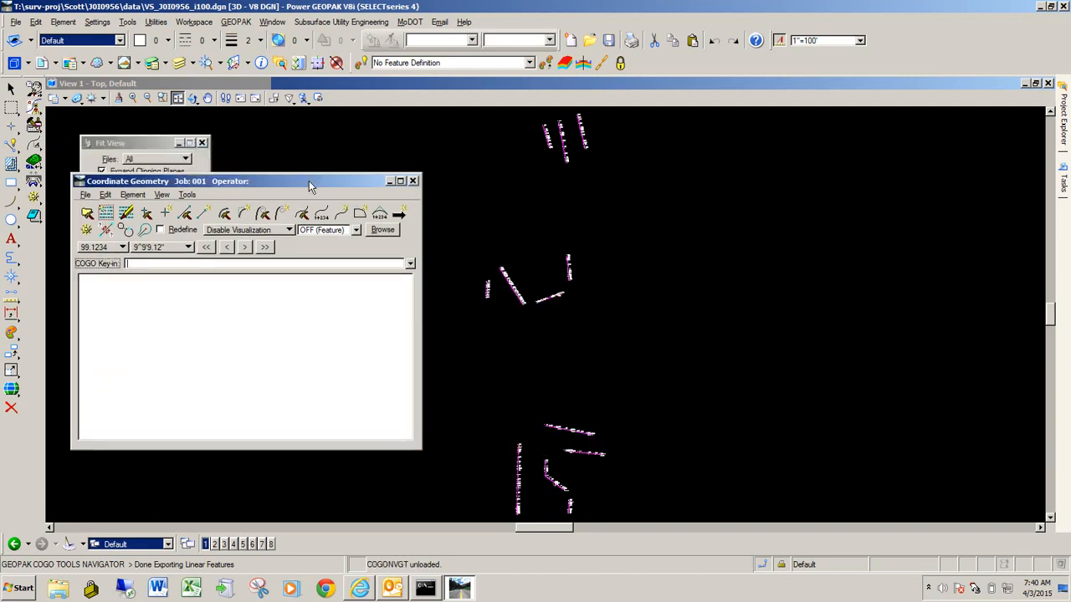
{"action": "left_click", "coordinate": [414, 182]}
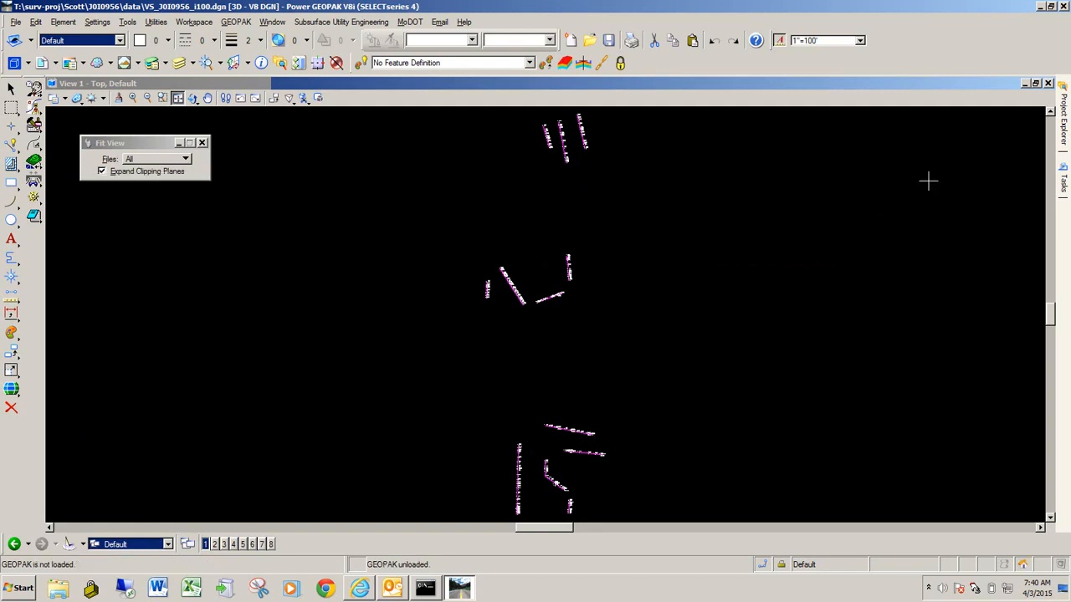
{"action": "mouse_move", "coordinate": [1066, 138]}
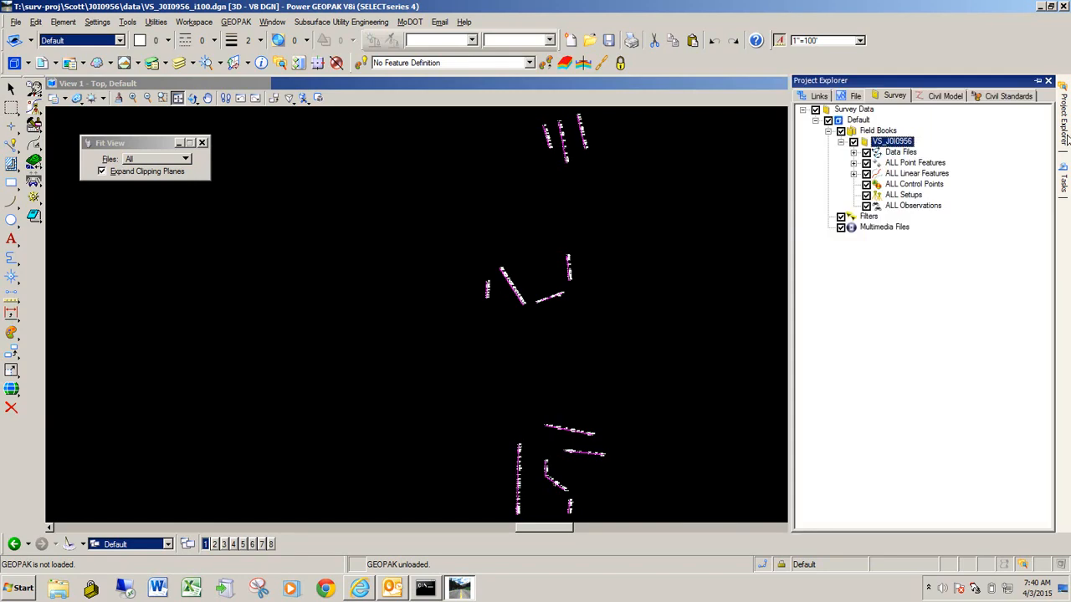
{"action": "right_click", "coordinate": [893, 144]}
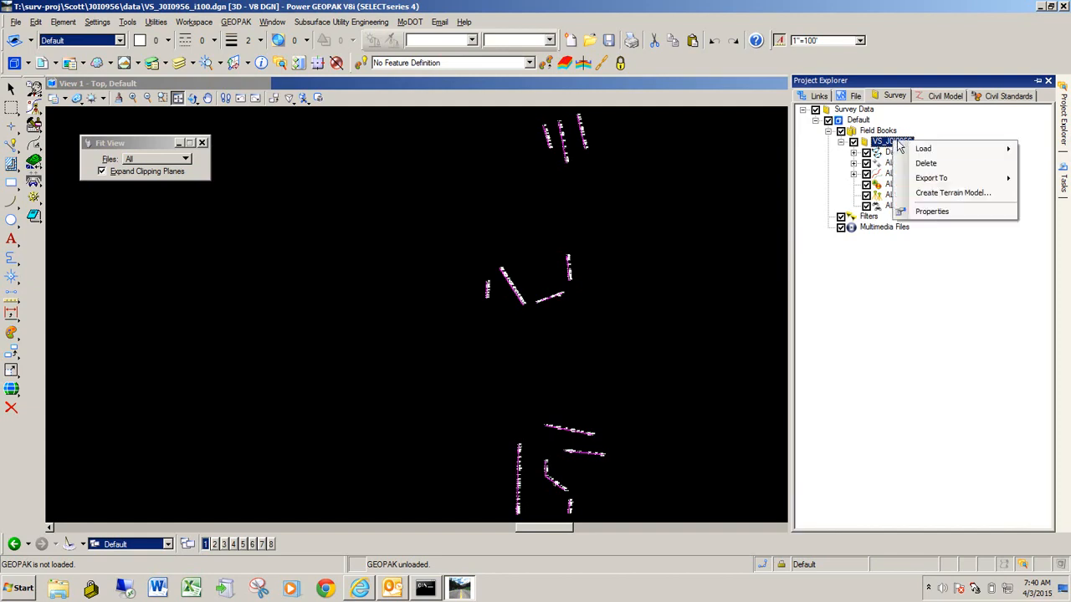
{"action": "mouse_move", "coordinate": [928, 180]}
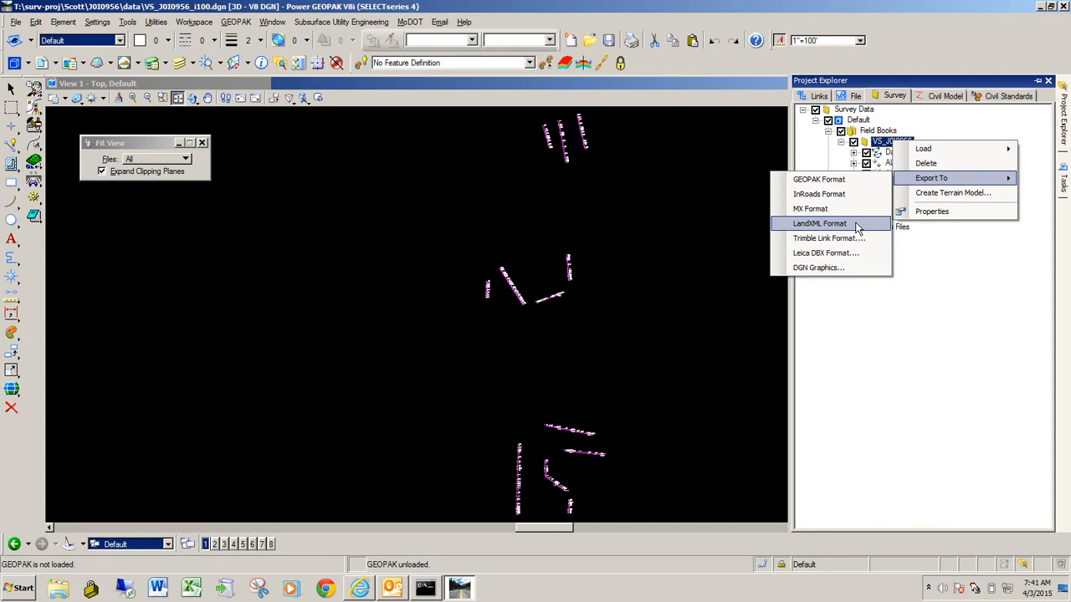
{"action": "left_click", "coordinate": [666, 216]}
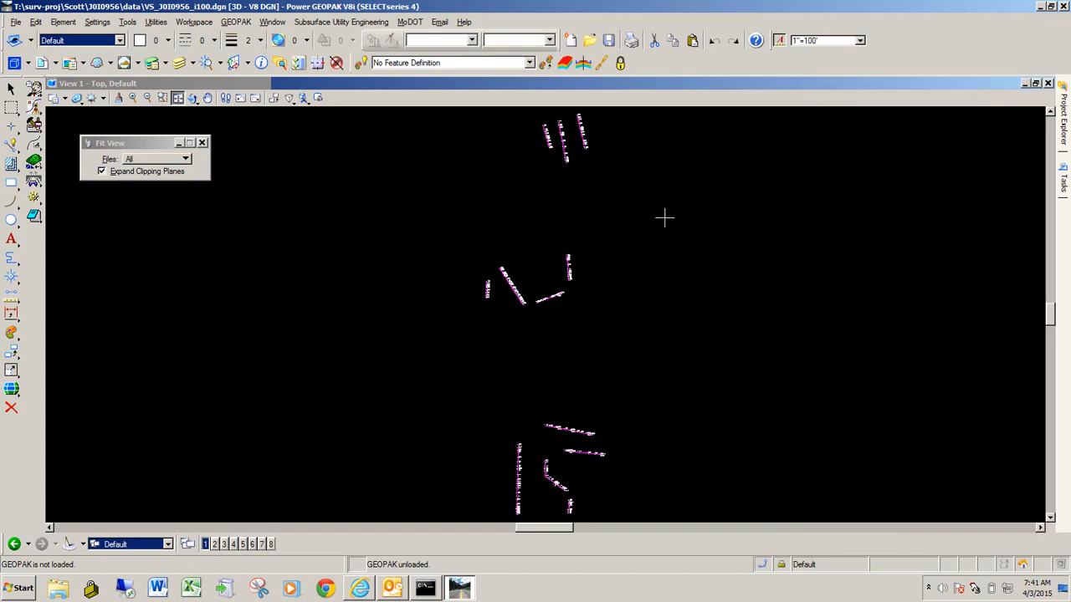
Open Survey Details from the Survey tasks, dock it below the drawing view, and list all linear features of VS_J0I0956 in it.
{"action": "mouse_move", "coordinate": [1064, 193]}
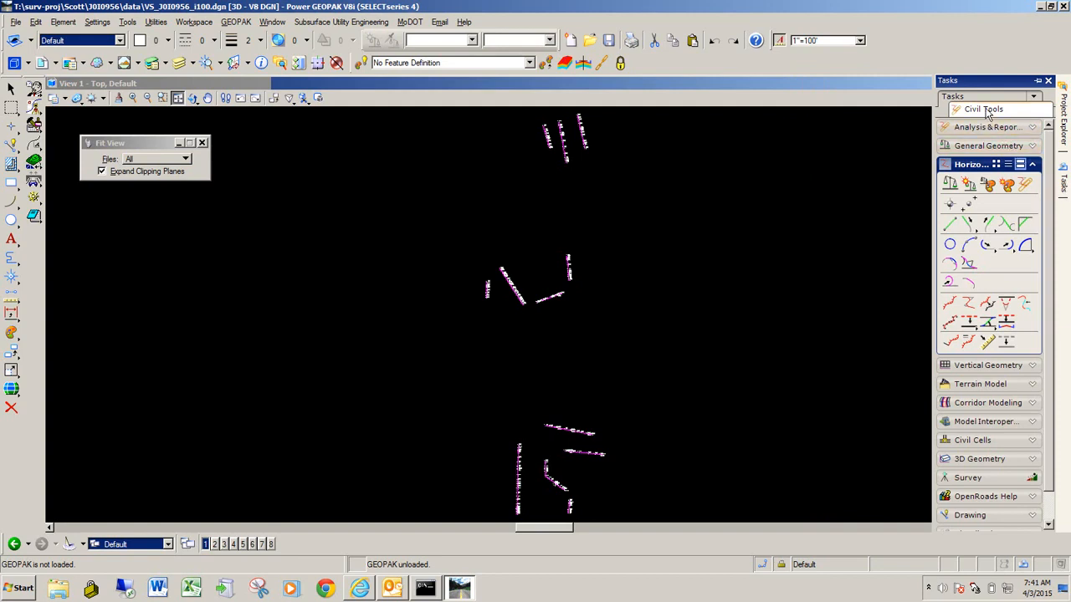
{"action": "left_click", "coordinate": [1036, 167]}
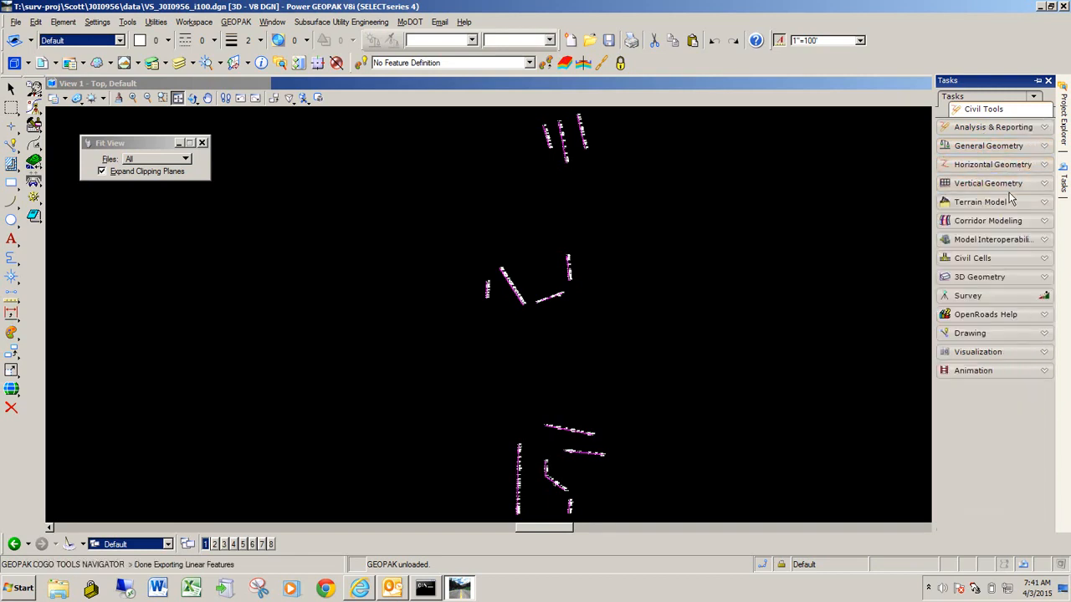
{"action": "left_click", "coordinate": [971, 295]}
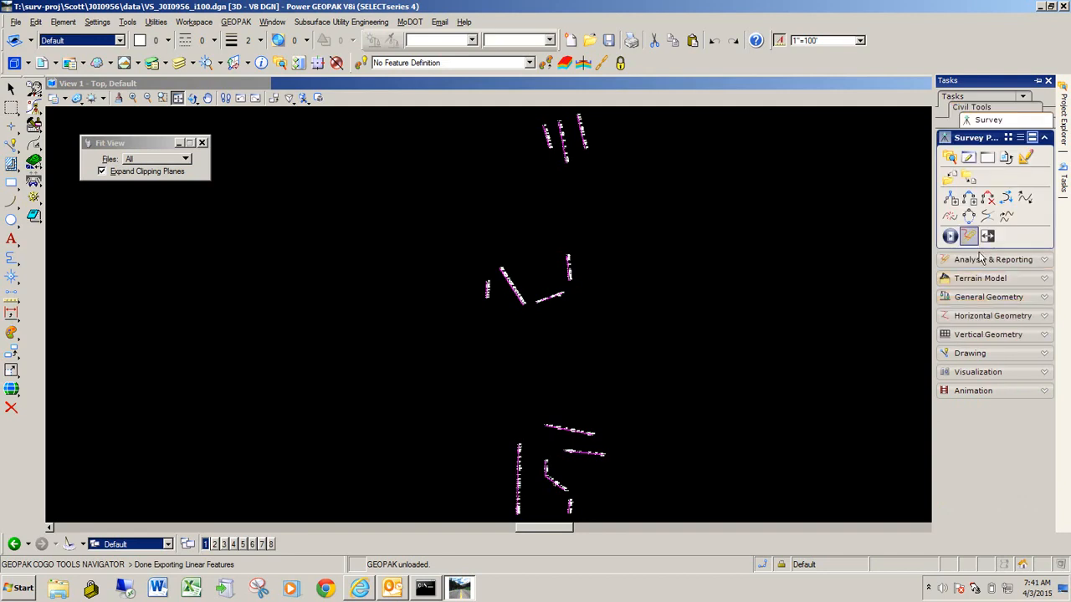
{"action": "left_click", "coordinate": [969, 161]}
{"action": "left_click_drag", "start_coordinate": [281, 210], "coordinate": [550, 513]}
{"action": "left_click_drag", "start_coordinate": [582, 314], "coordinate": [601, 362]}
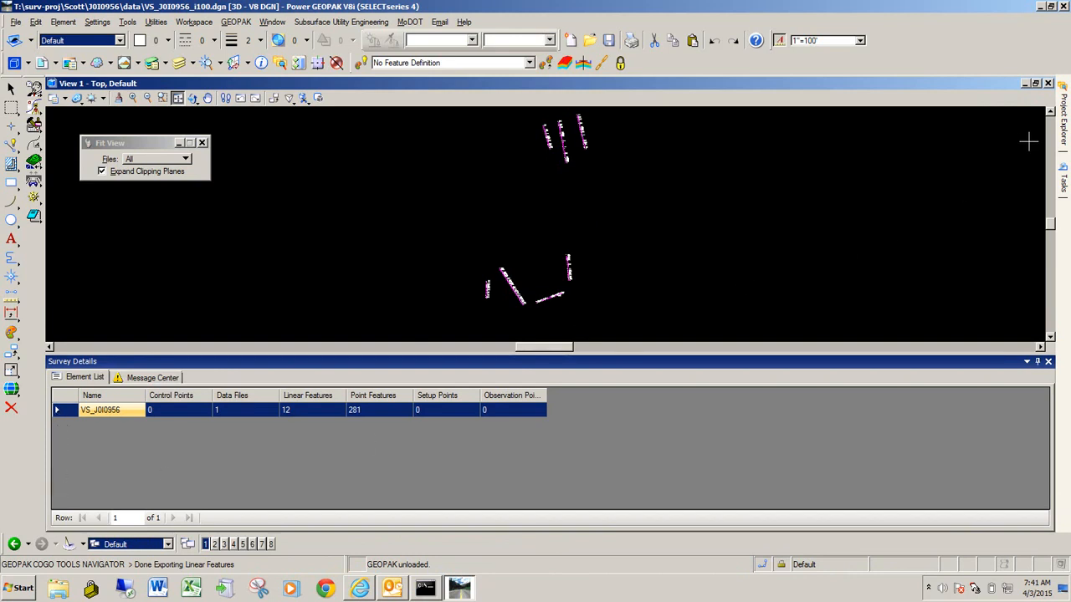
{"action": "mouse_move", "coordinate": [1063, 133]}
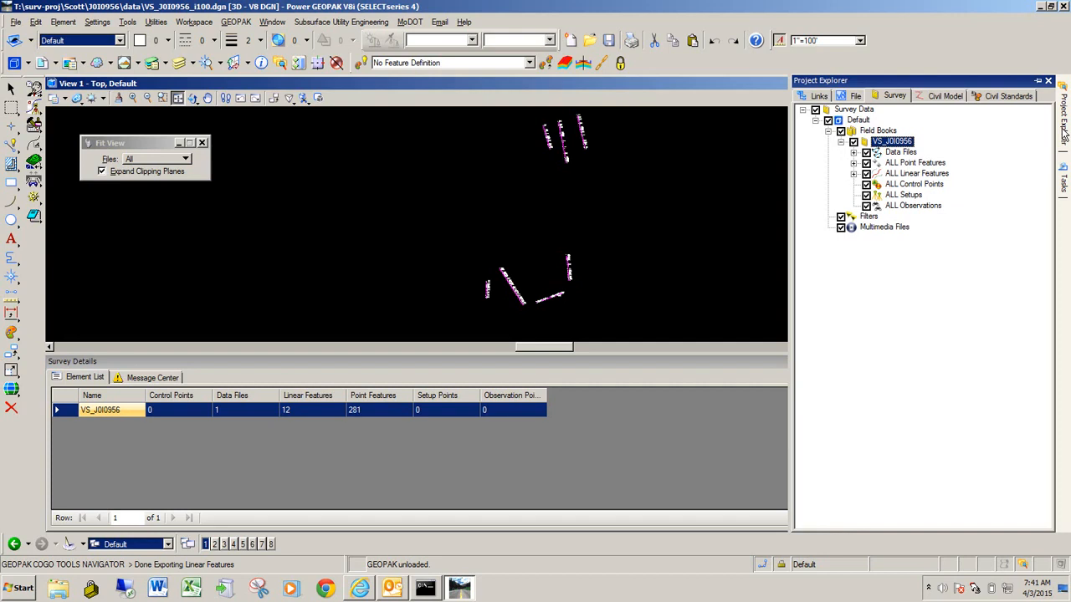
{"action": "left_click", "coordinate": [911, 174]}
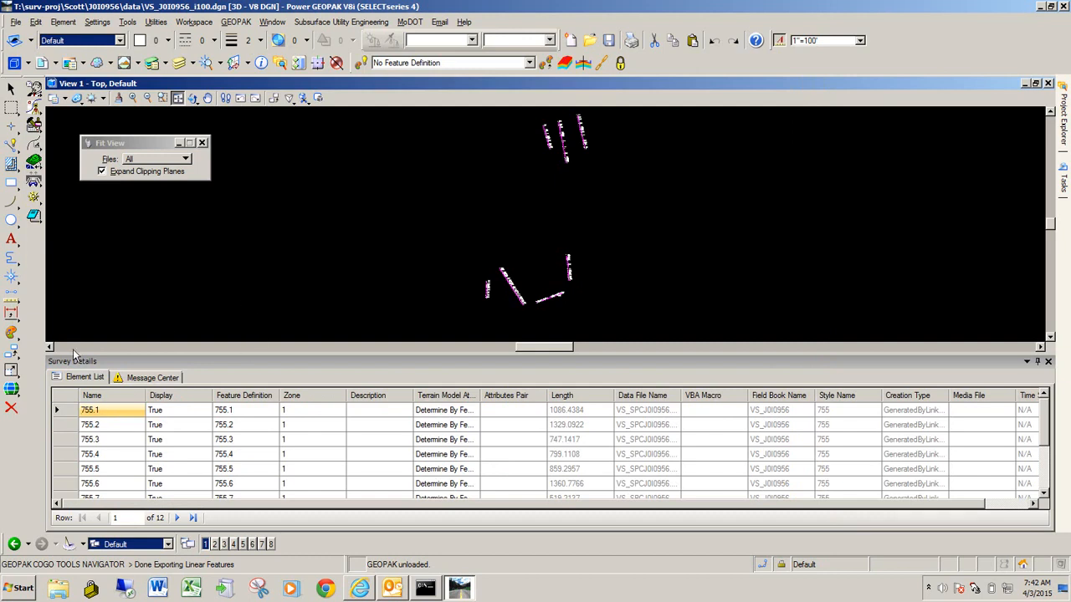
Select the non-adjacent linear features 755.2, 755.4 and 755.6 in the element list.
{"action": "left_click", "coordinate": [67, 425]}
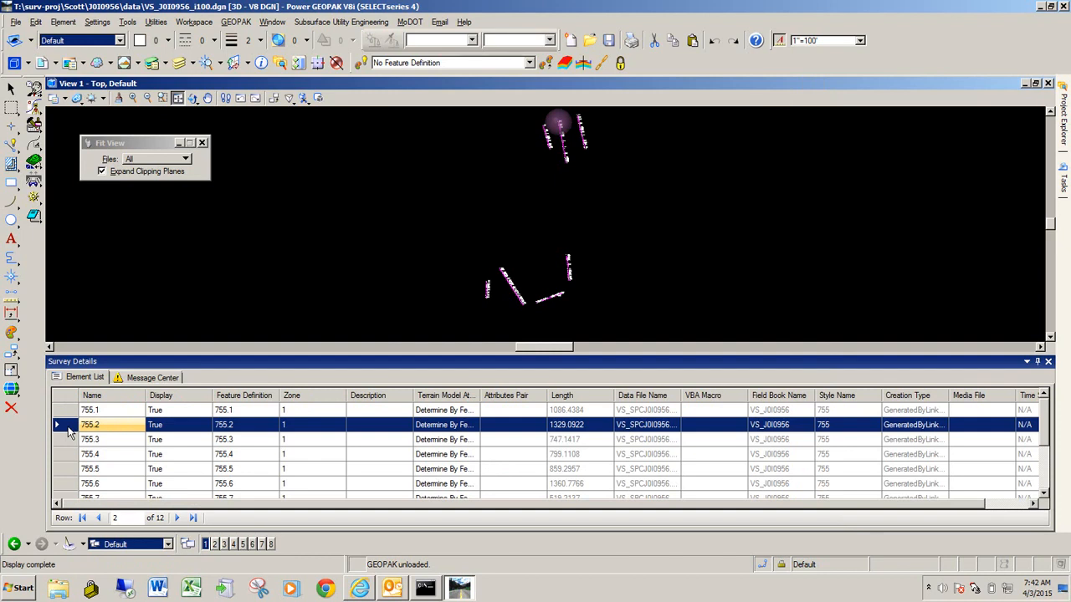
{"action": "left_click", "coordinate": [70, 456], "text": "ctrl"}
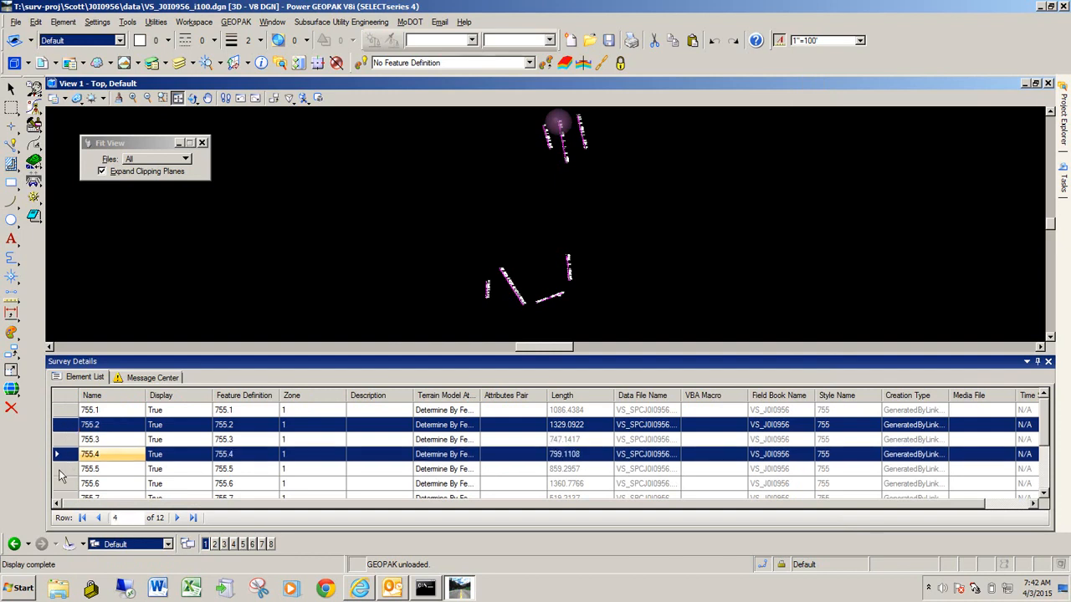
{"action": "left_click", "coordinate": [67, 485], "text": "ctrl"}
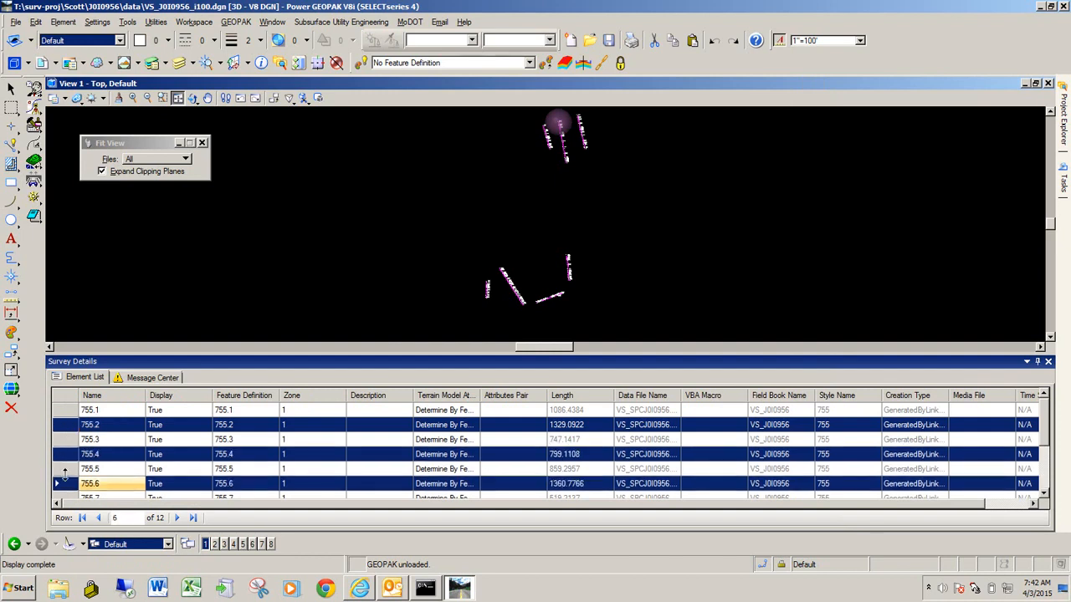
Select the adjacent linear features 755.3 through 755.6 in the element list and start exporting them in LandXML format.
{"action": "left_click", "coordinate": [65, 410]}
{"action": "left_click_drag", "start_coordinate": [65, 439], "coordinate": [58, 490]}
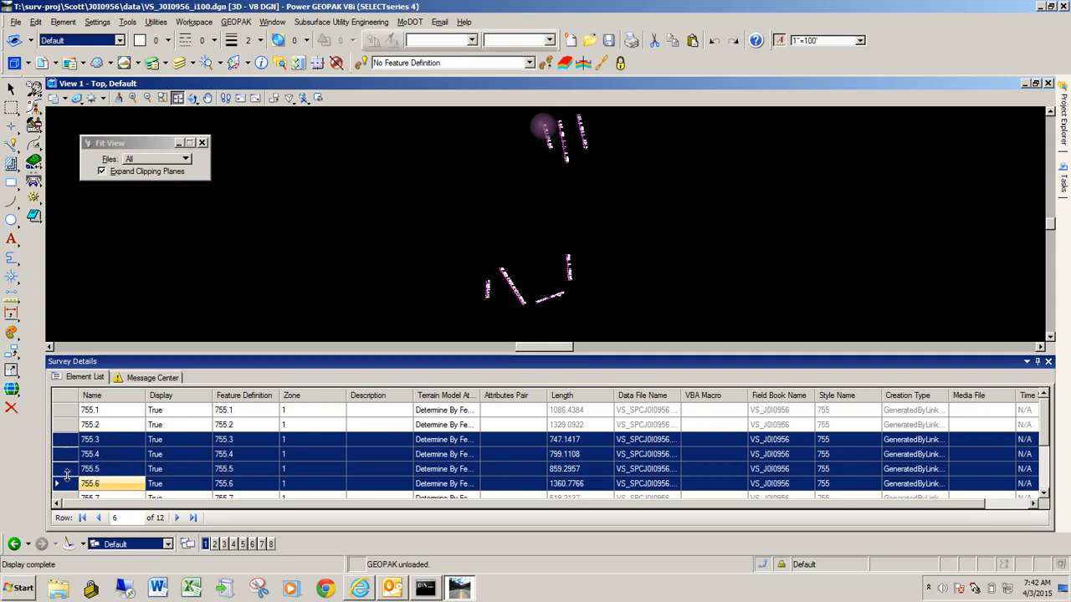
{"action": "right_click", "coordinate": [68, 459]}
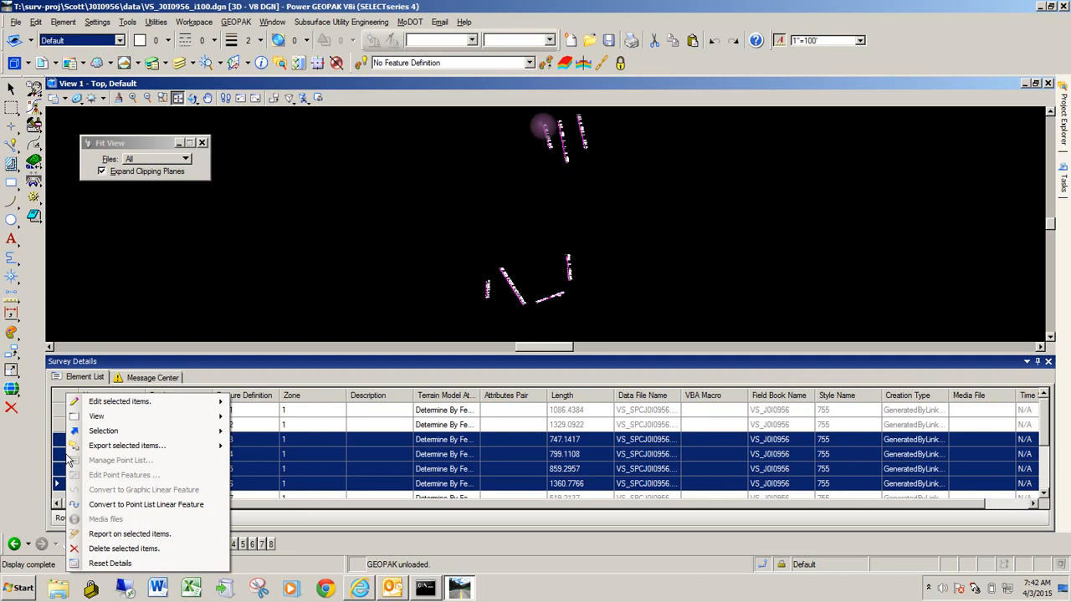
{"action": "mouse_move", "coordinate": [93, 453]}
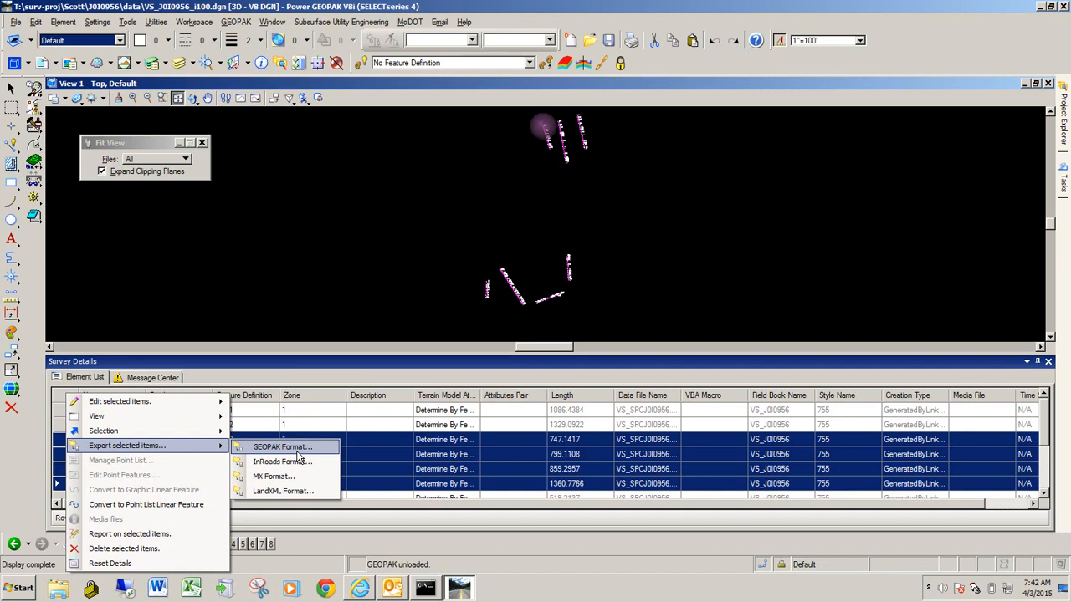
{"action": "left_click", "coordinate": [297, 494]}
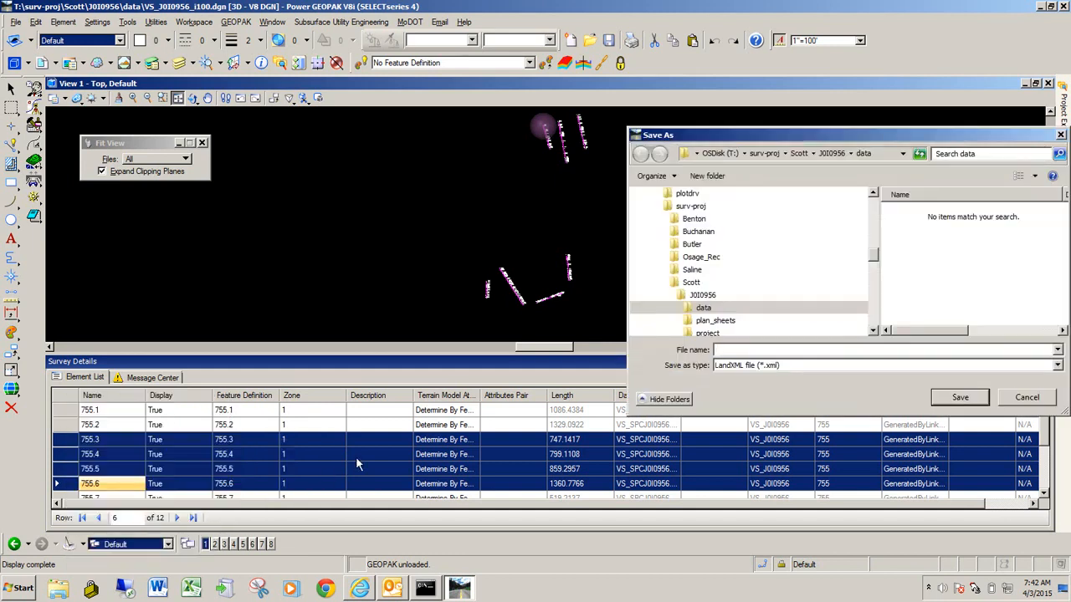
Save the LandXML export as Survey_Data in the data folder and close Survey Details.
{"action": "left_click_drag", "start_coordinate": [800, 135], "coordinate": [545, 133]}
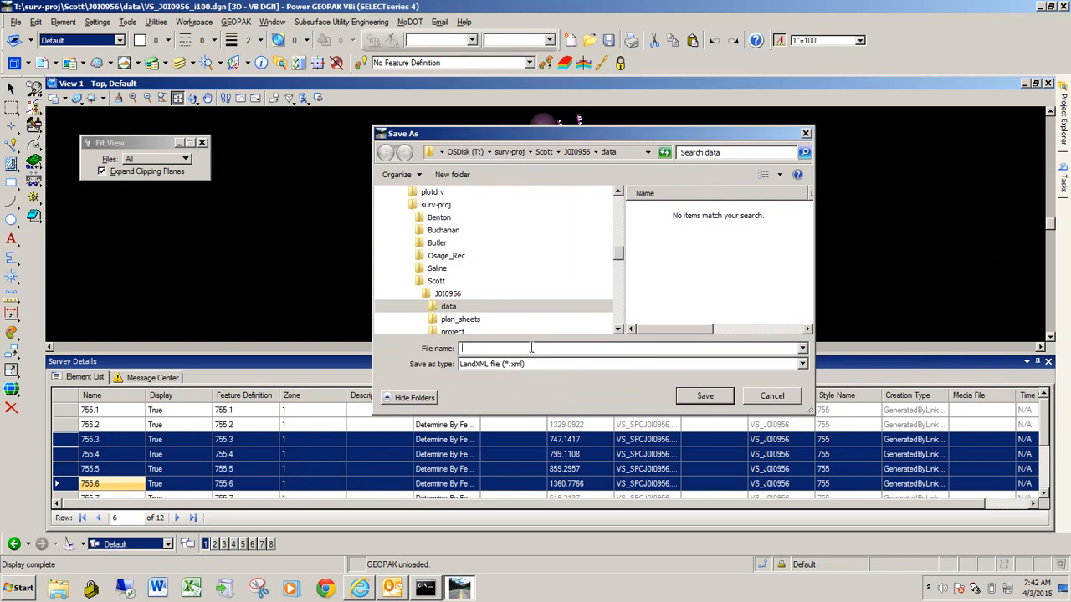
{"action": "type", "text": "urvey_Data"}
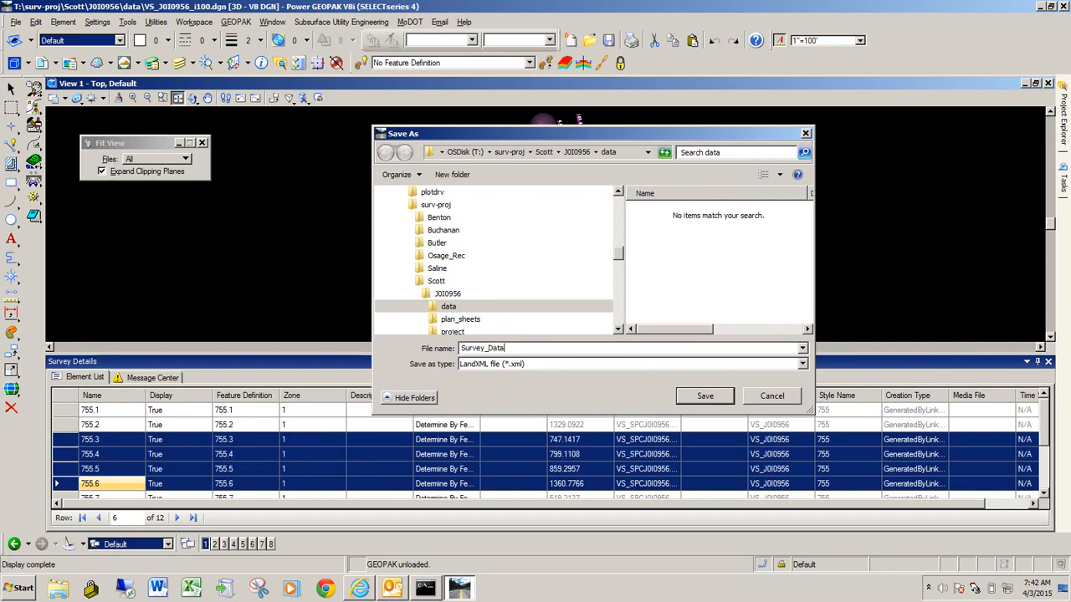
{"action": "left_click", "coordinate": [705, 397]}
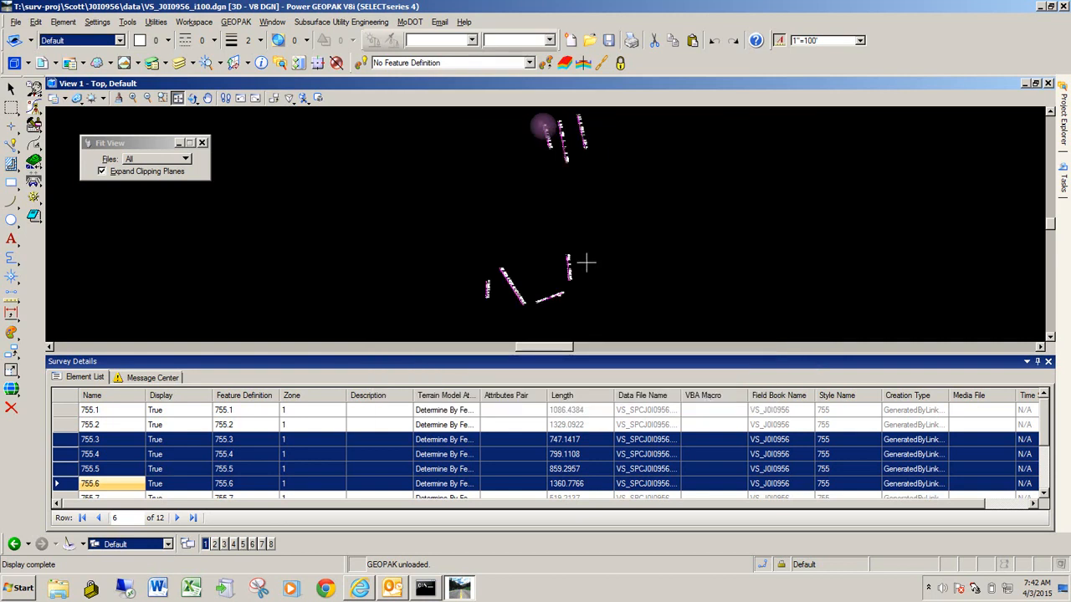
{"action": "left_click", "coordinate": [1049, 362]}
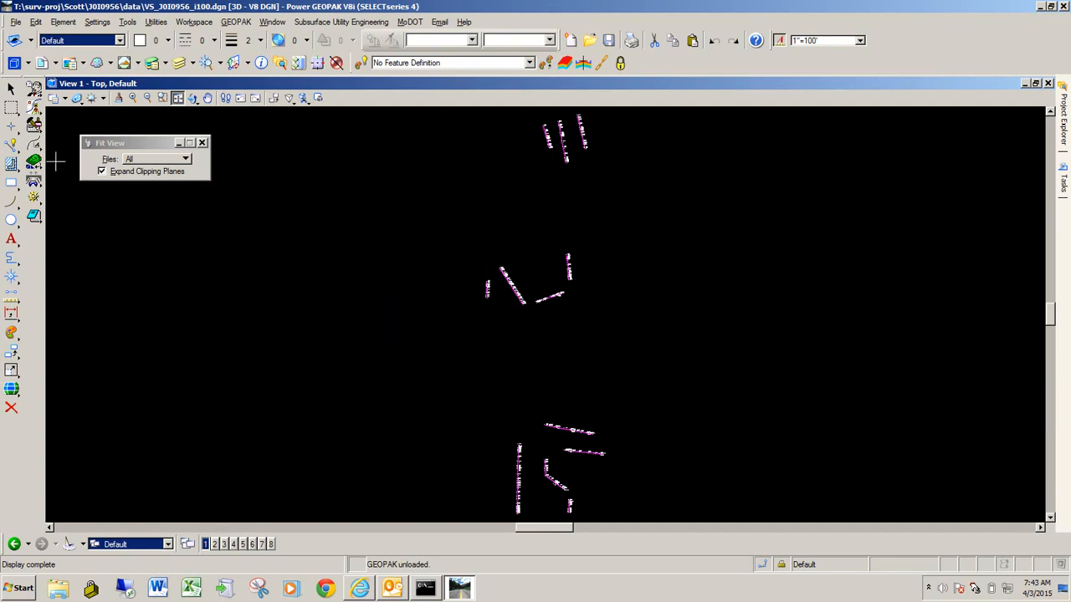
Open Coordinate Geometry for job 001 and bring up its Navigator.
{"action": "left_click", "coordinate": [34, 124]}
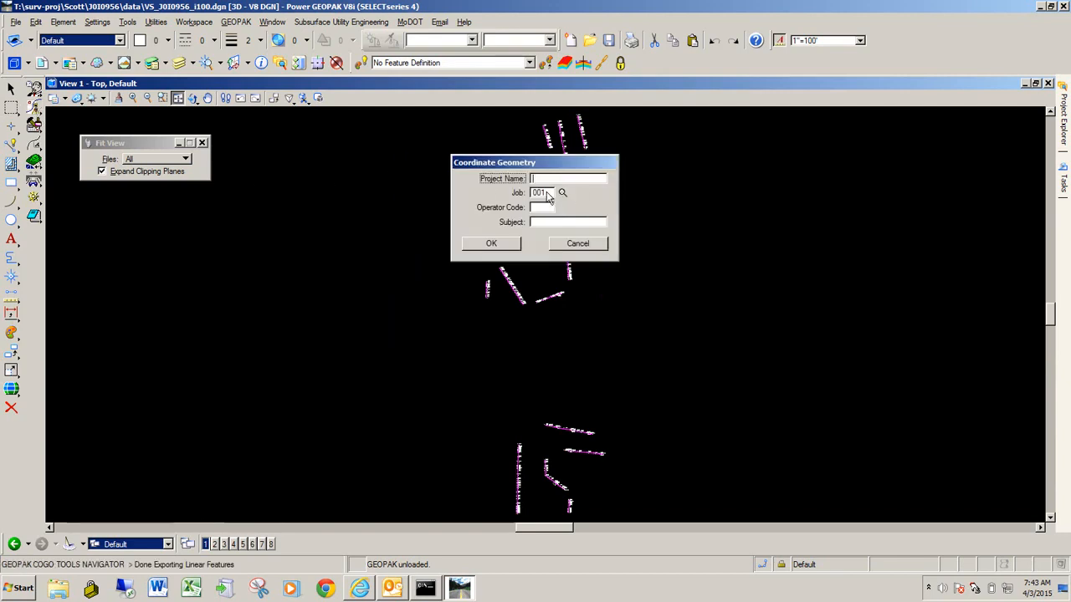
{"action": "left_click", "coordinate": [491, 243]}
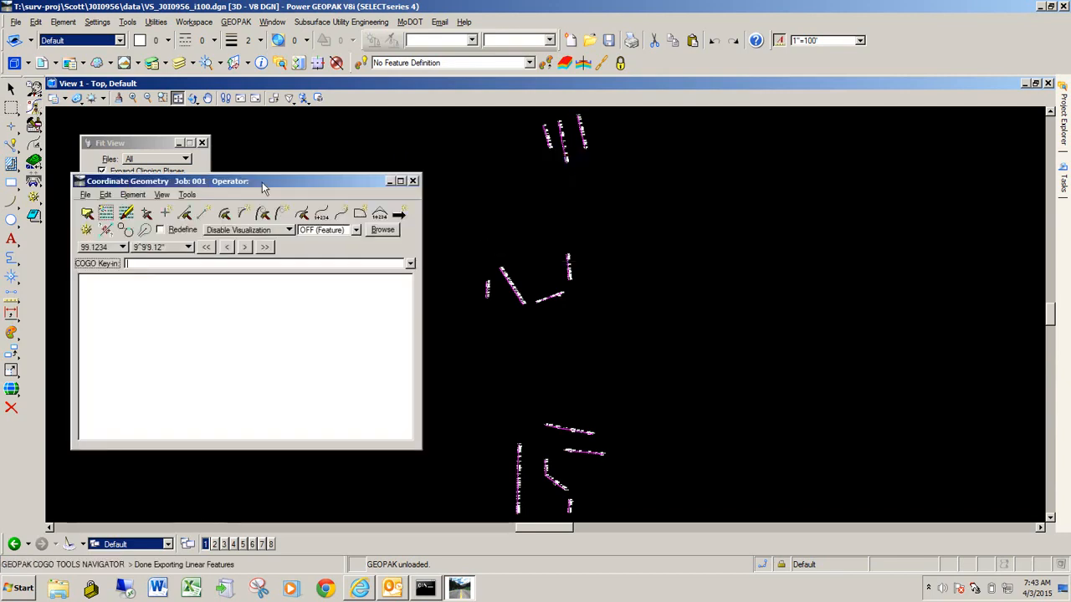
{"action": "left_click_drag", "start_coordinate": [266, 181], "coordinate": [353, 221]}
{"action": "left_click", "coordinate": [173, 271]}
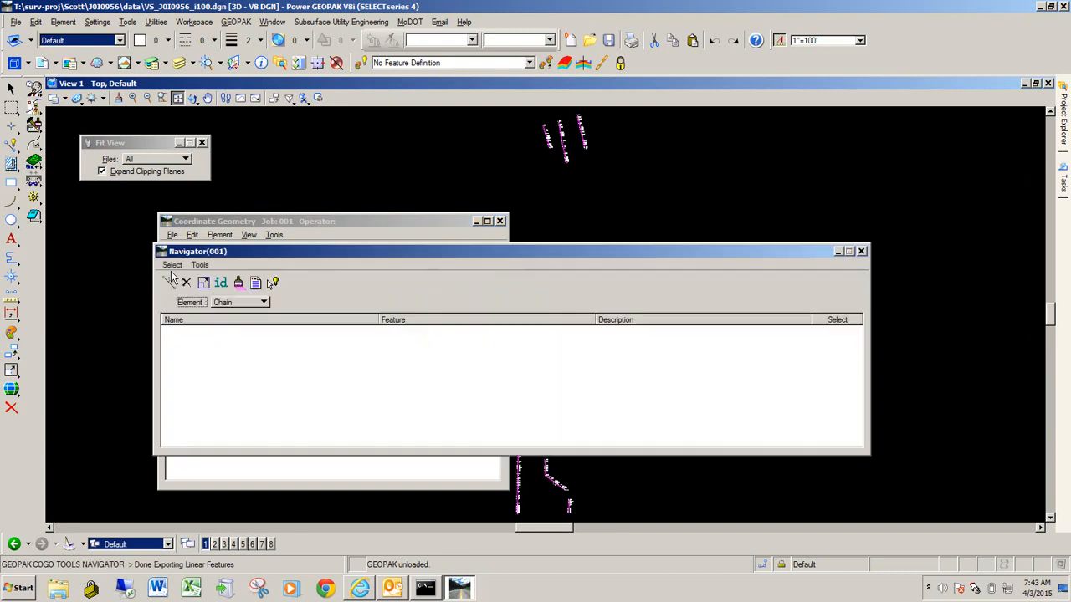
Check the Point, Survey Chain, Chain and Profile listings in the Navigator, and close it.
{"action": "left_click", "coordinate": [234, 306]}
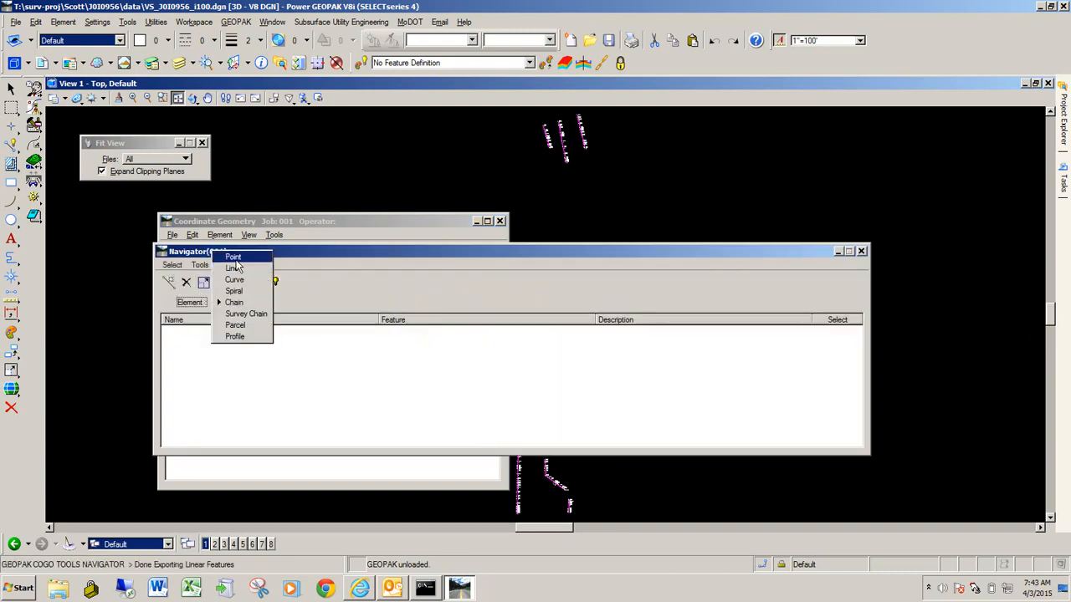
{"action": "left_click", "coordinate": [239, 262]}
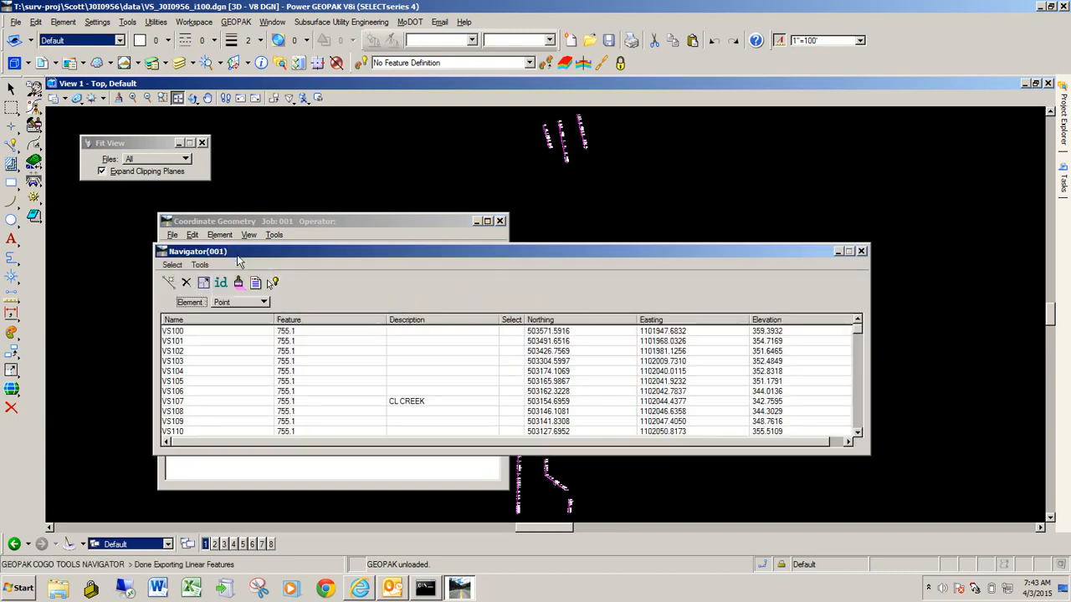
{"action": "left_click", "coordinate": [246, 302]}
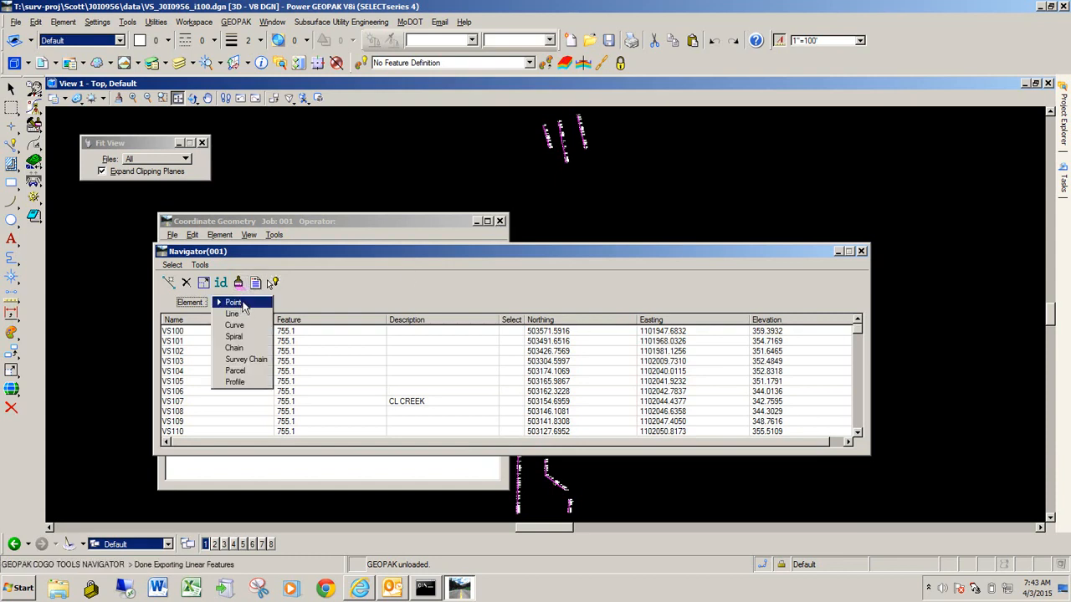
{"action": "left_click", "coordinate": [244, 360]}
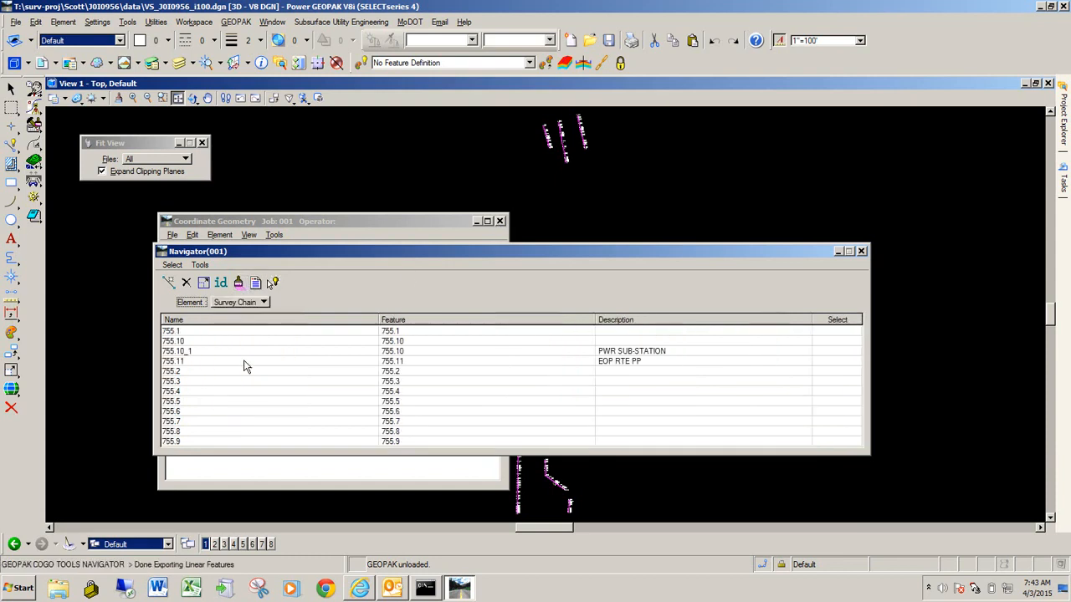
{"action": "left_click", "coordinate": [248, 303]}
{"action": "left_click", "coordinate": [247, 293]}
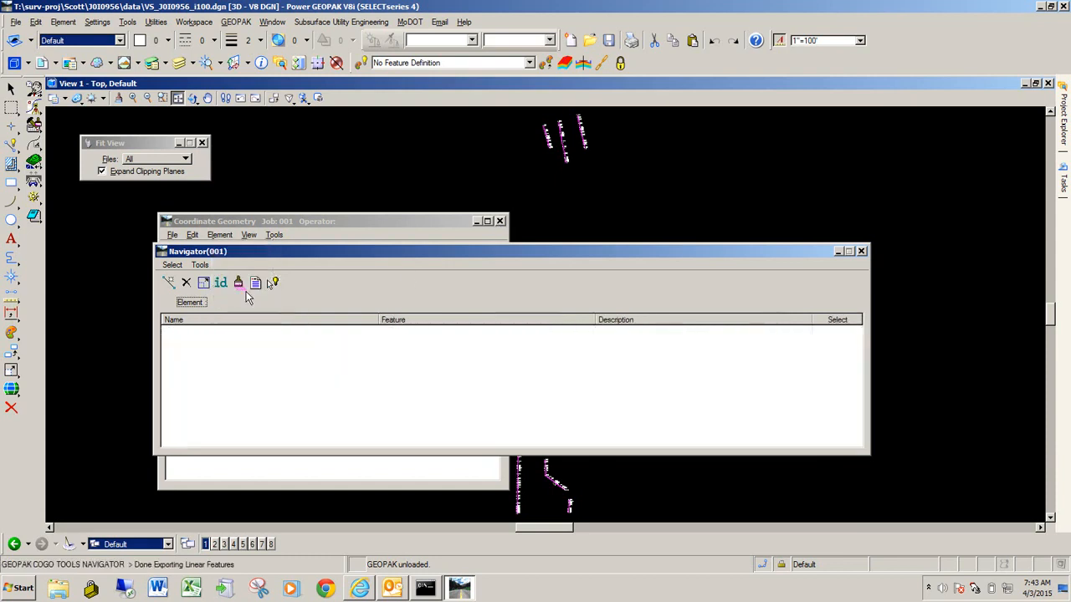
{"action": "left_click", "coordinate": [247, 303]}
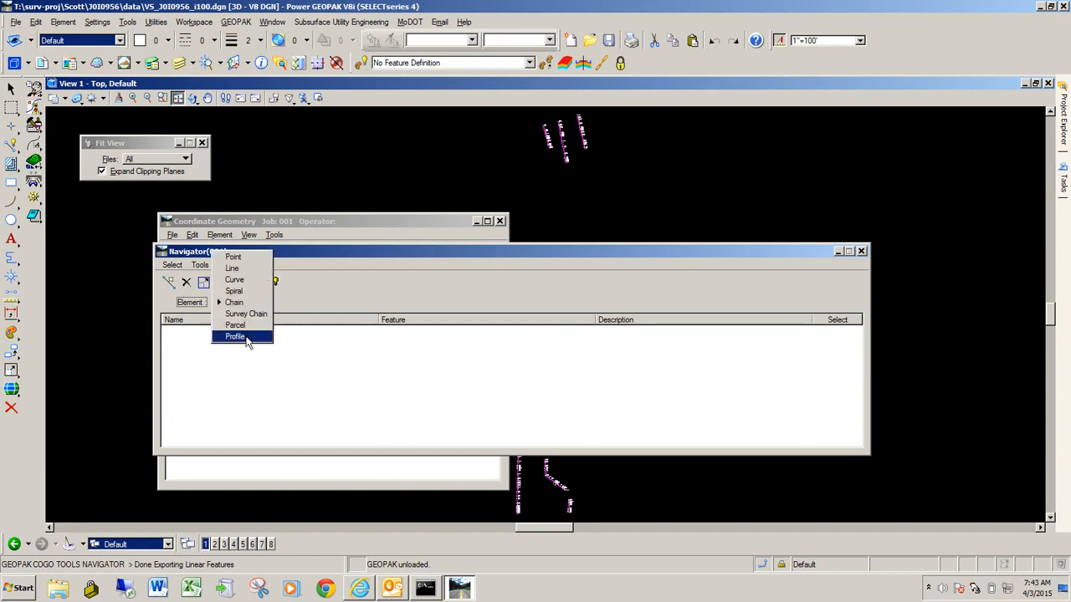
{"action": "left_click", "coordinate": [247, 340]}
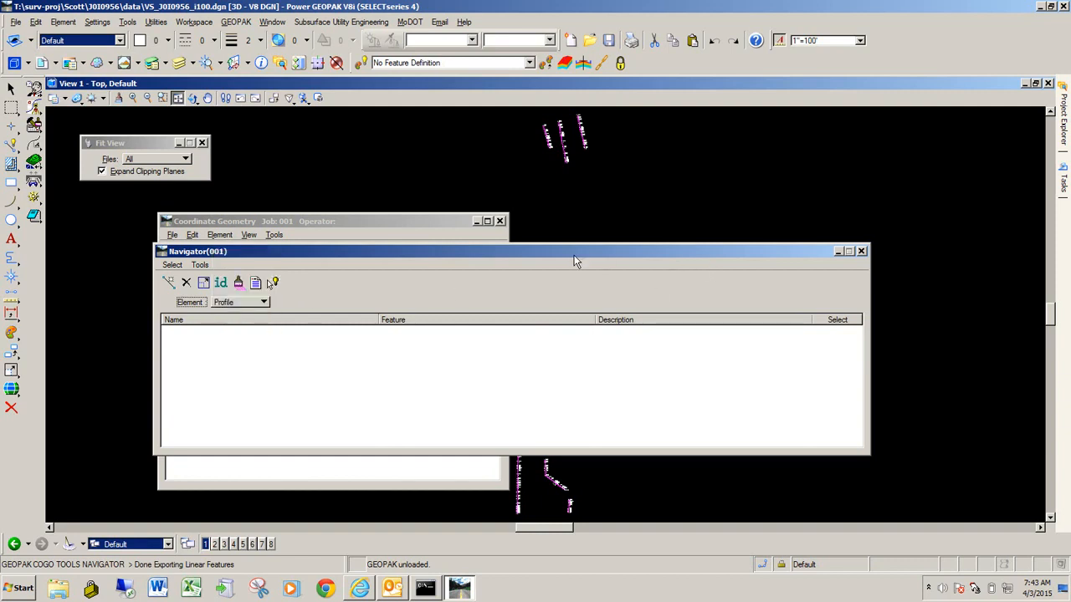
{"action": "left_click_drag", "start_coordinate": [573, 253], "coordinate": [560, 315]}
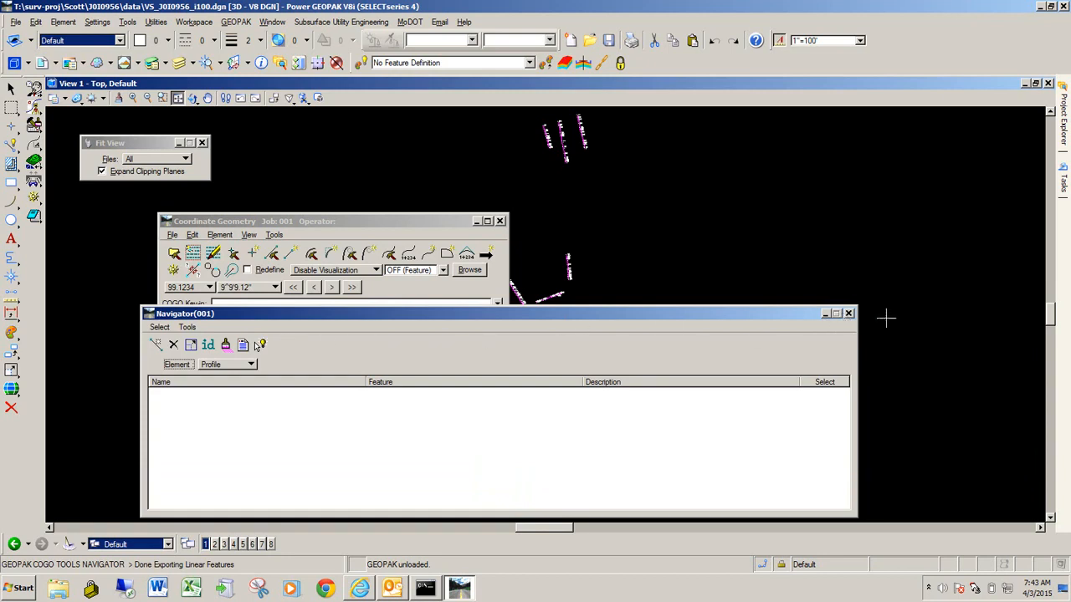
{"action": "left_click", "coordinate": [848, 313]}
Open the LandXML 1.2 Geometry import in Coordinate Geometry and choose Survey_Data.xml from the data folder as its source file.
{"action": "left_click_drag", "start_coordinate": [338, 221], "coordinate": [268, 215]}
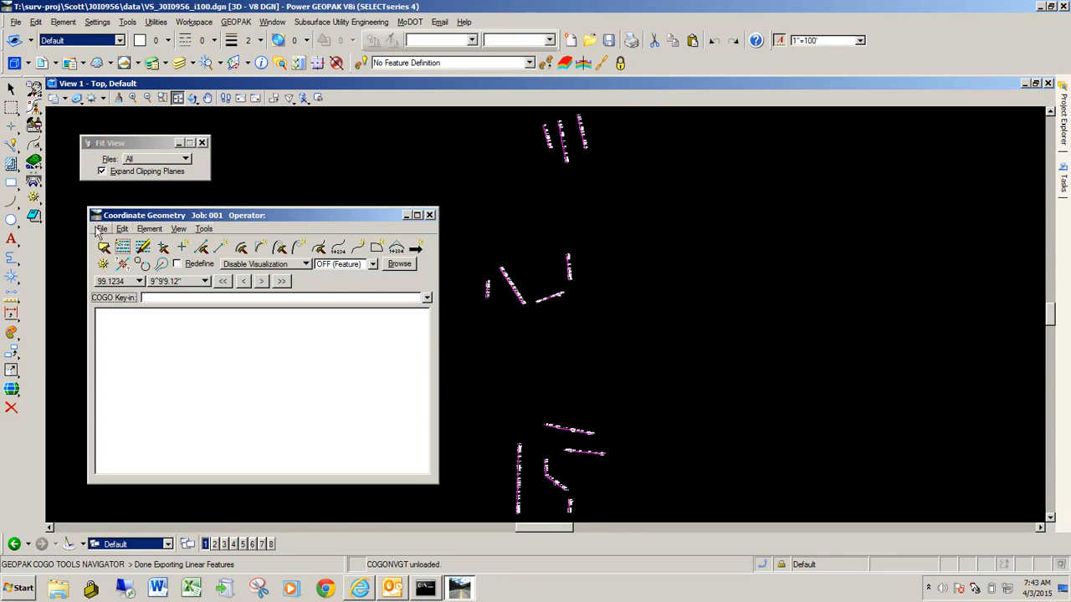
{"action": "left_click_drag", "start_coordinate": [123, 218], "coordinate": [146, 216]}
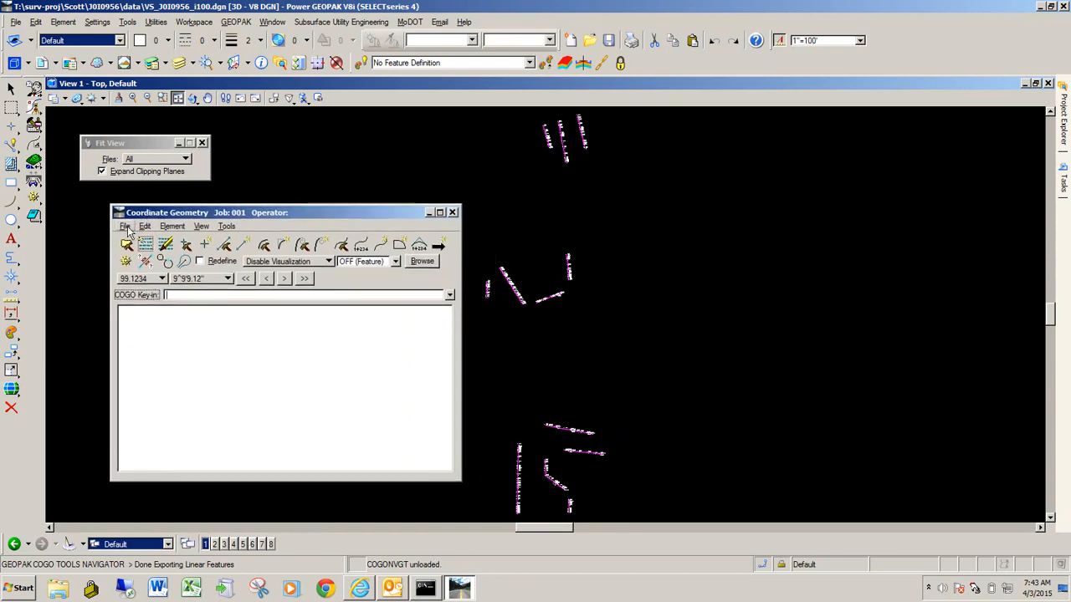
{"action": "left_click", "coordinate": [126, 227]}
{"action": "mouse_move", "coordinate": [139, 306]}
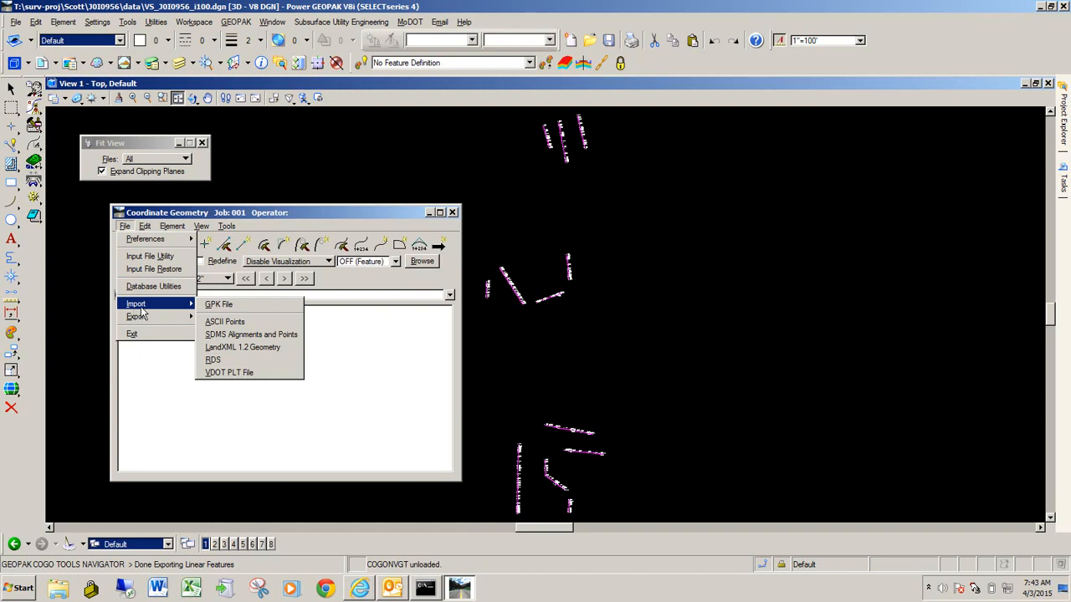
{"action": "left_click", "coordinate": [277, 358]}
{"action": "left_click_drag", "start_coordinate": [298, 227], "coordinate": [818, 205]}
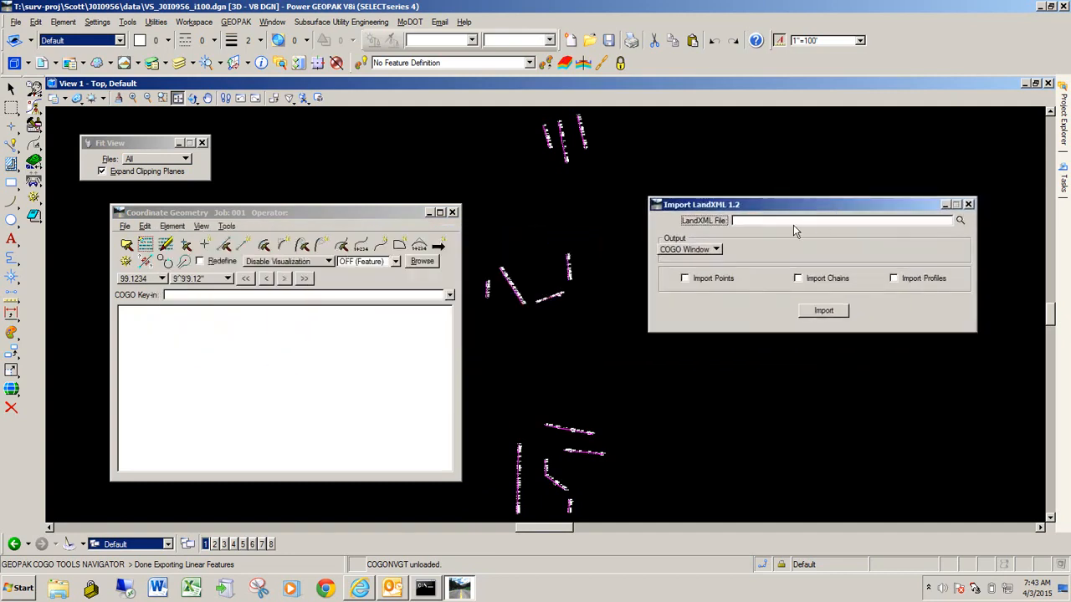
{"action": "left_click", "coordinate": [959, 220]}
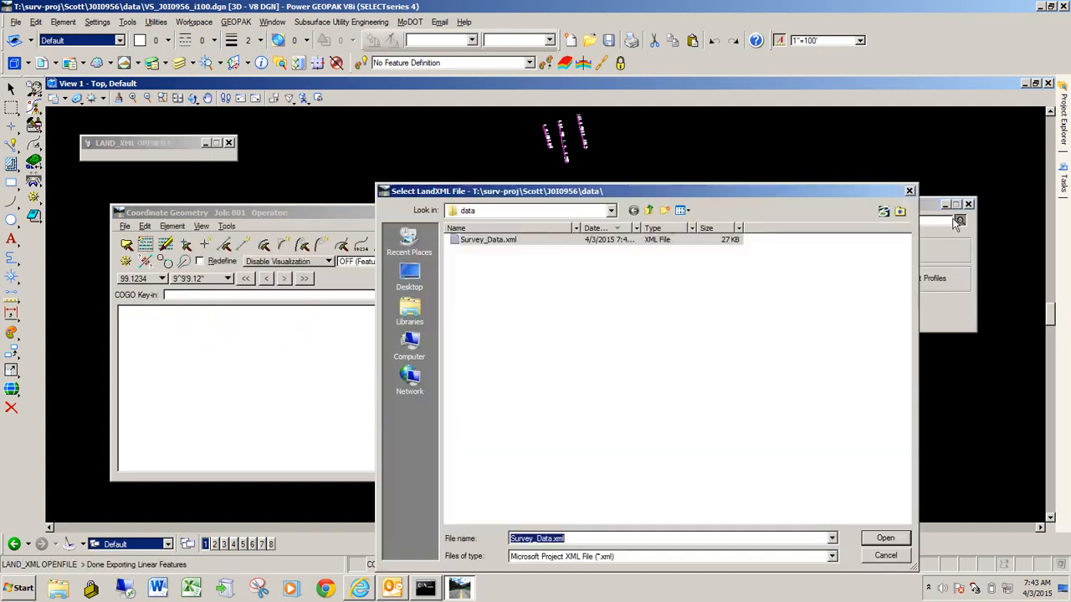
{"action": "left_click", "coordinate": [462, 239]}
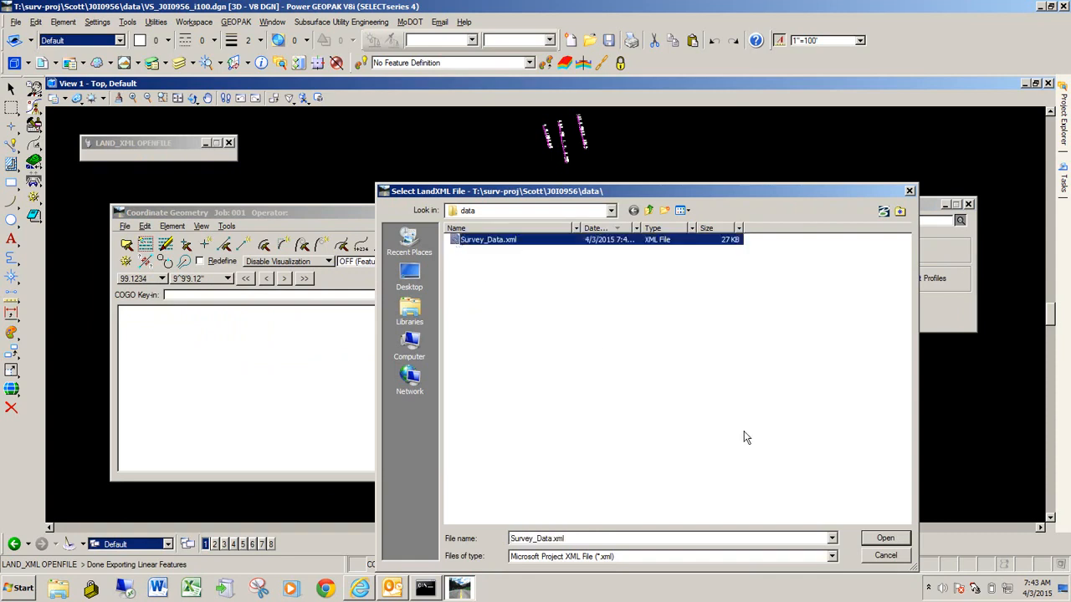
{"action": "left_click", "coordinate": [883, 537]}
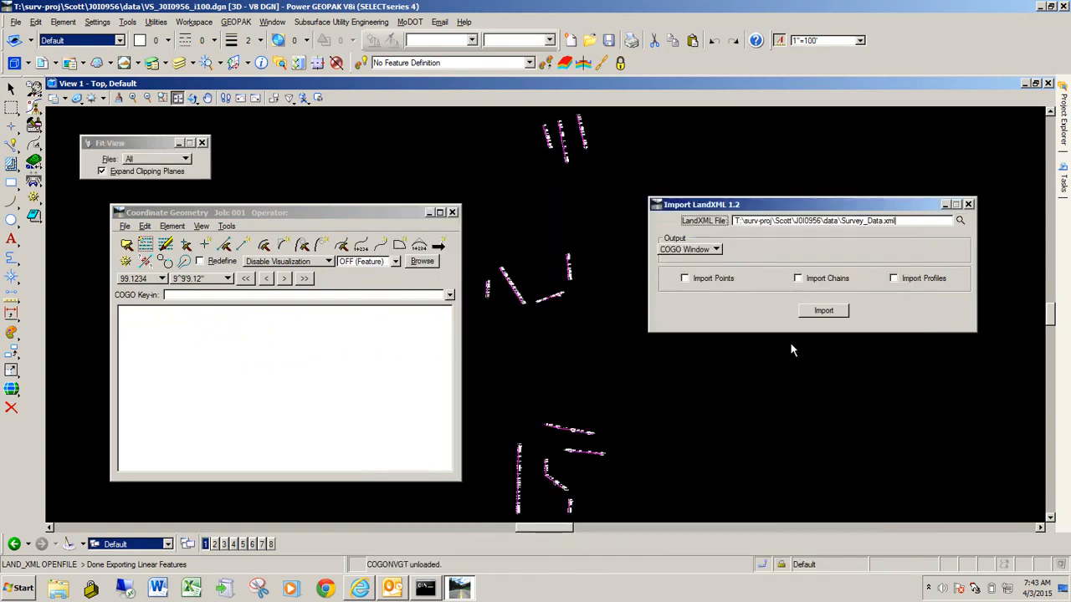
Import only the chains and profiles from Survey_Data.xml, with output to the COGO Window.
{"action": "left_click_drag", "start_coordinate": [792, 208], "coordinate": [716, 204]}
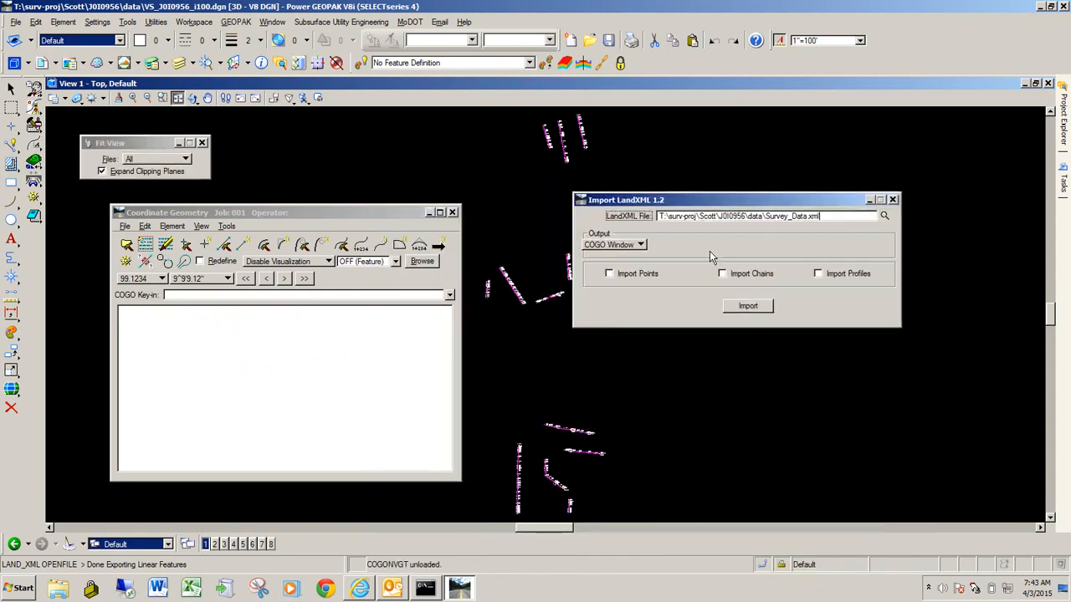
{"action": "left_click", "coordinate": [818, 273]}
{"action": "left_click", "coordinate": [723, 275]}
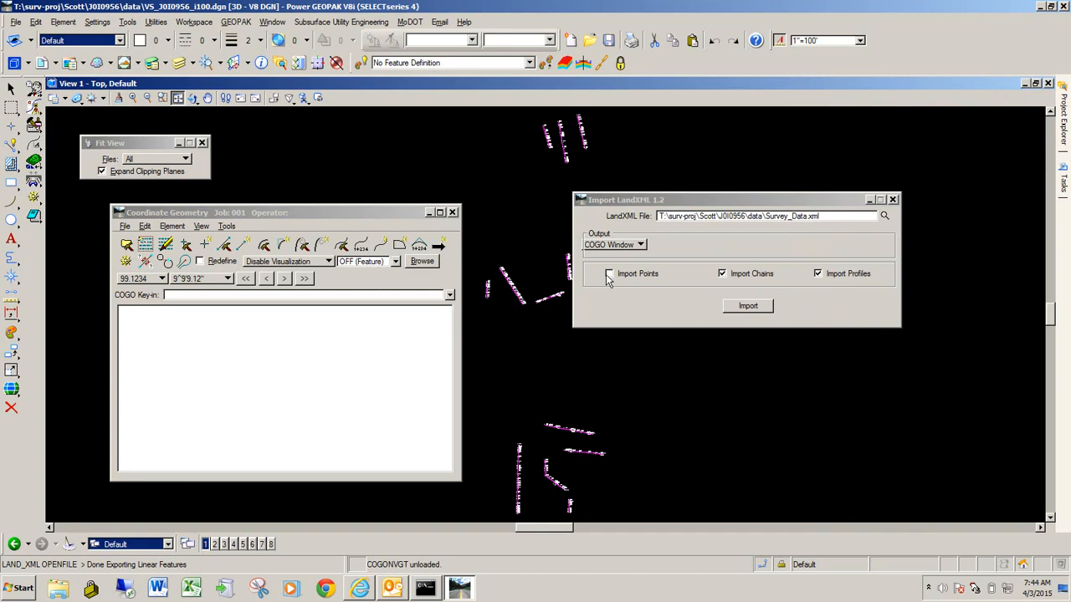
{"action": "left_click_drag", "start_coordinate": [692, 205], "coordinate": [778, 148]}
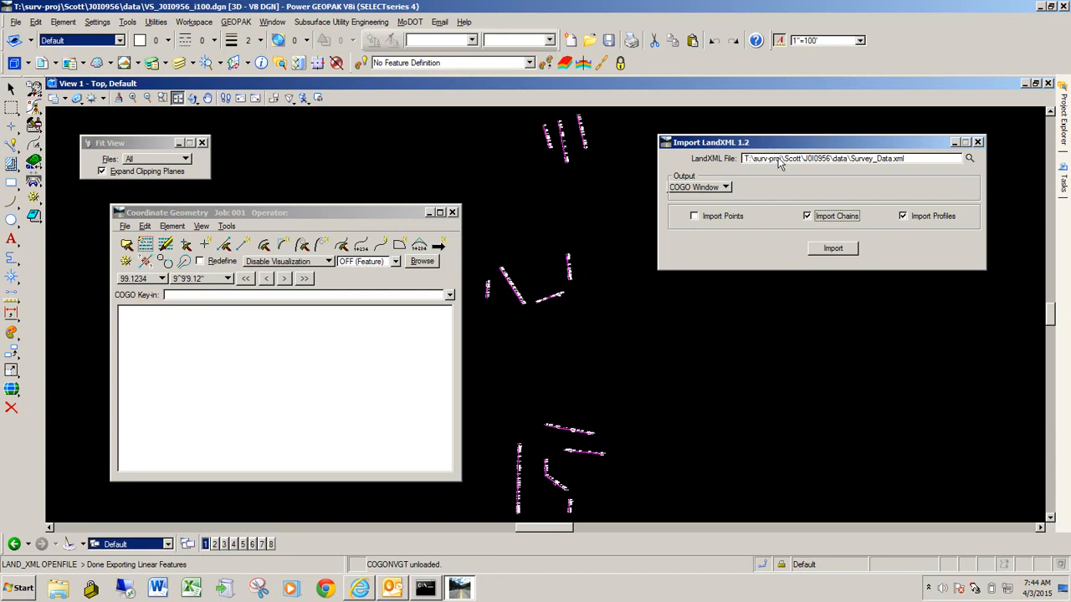
{"action": "left_click_drag", "start_coordinate": [862, 144], "coordinate": [849, 140]}
{"action": "left_click", "coordinate": [820, 244]}
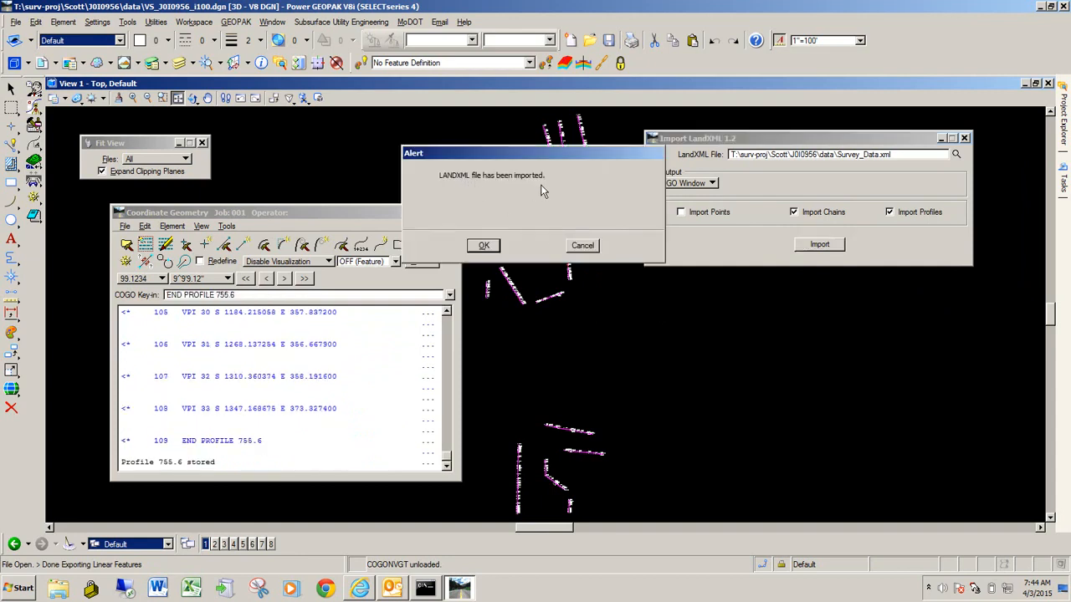
{"action": "left_click", "coordinate": [483, 246]}
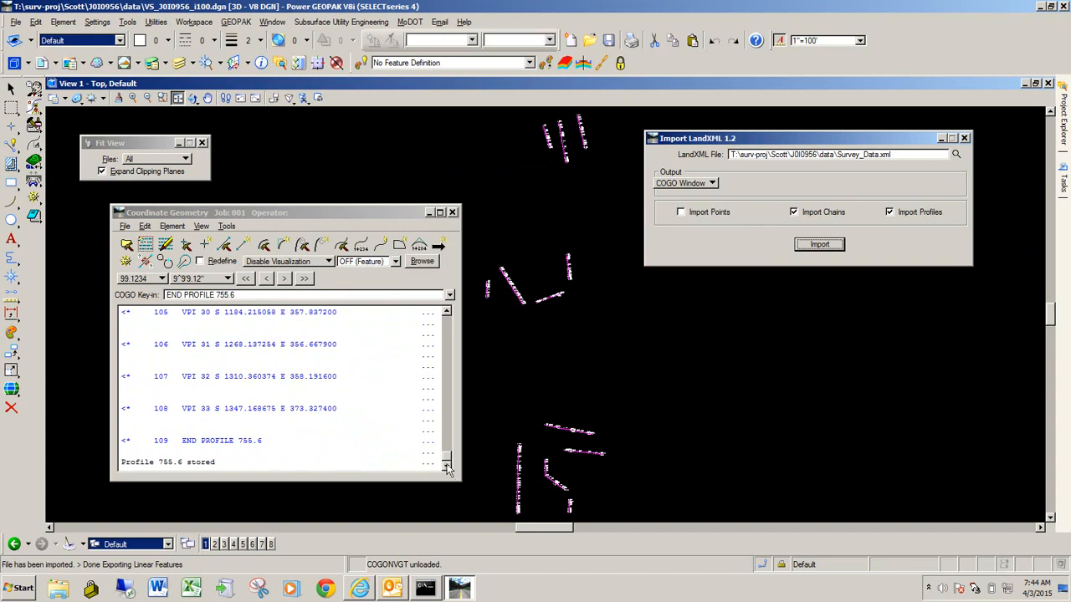
Enlarge the Coordinate Geometry window to review the import output, and list the job's profiles in the Navigator.
{"action": "left_click_drag", "start_coordinate": [461, 481], "coordinate": [650, 447]}
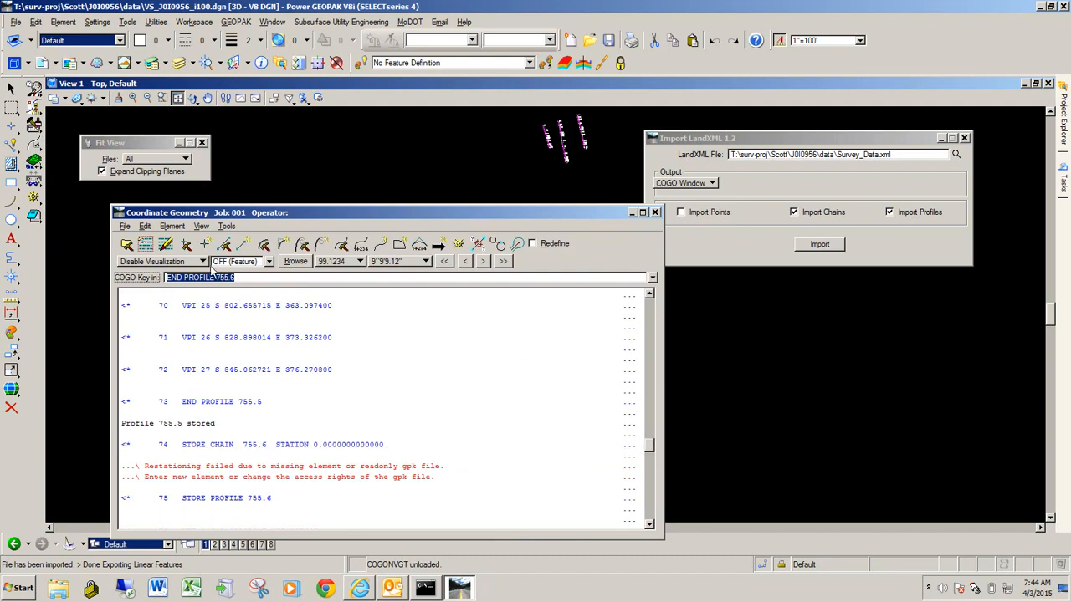
{"action": "left_click_drag", "start_coordinate": [411, 209], "coordinate": [416, 129]}
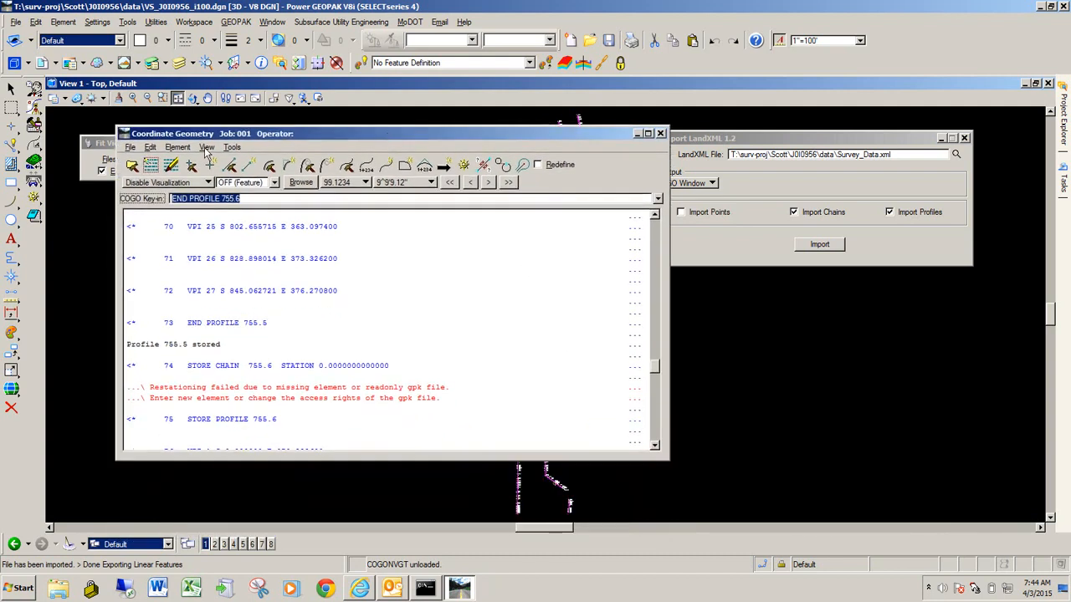
{"action": "left_click", "coordinate": [464, 165]}
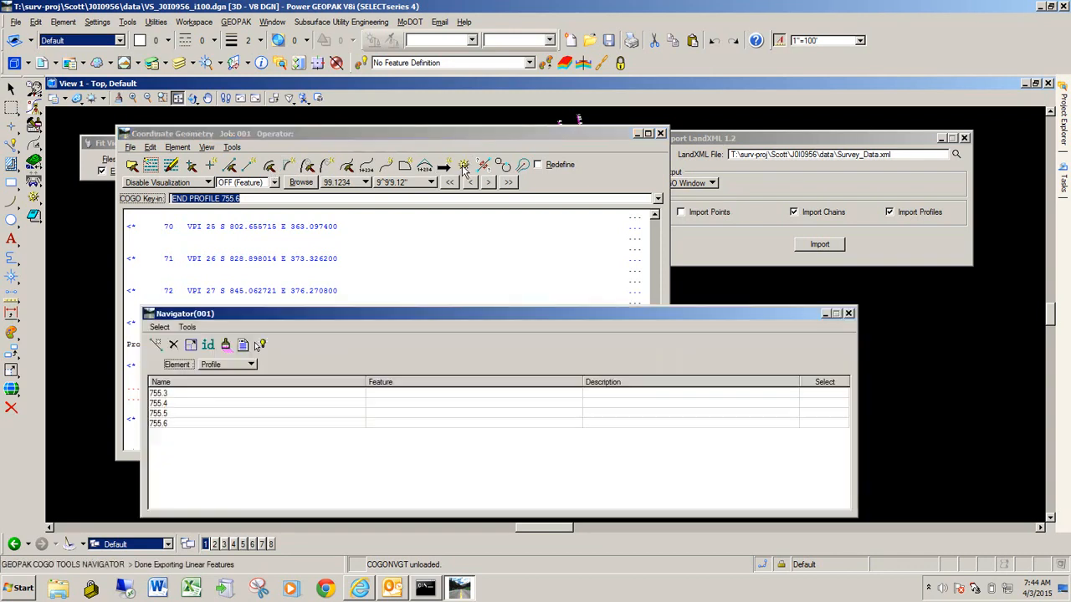
{"action": "left_click_drag", "start_coordinate": [412, 315], "coordinate": [588, 208]}
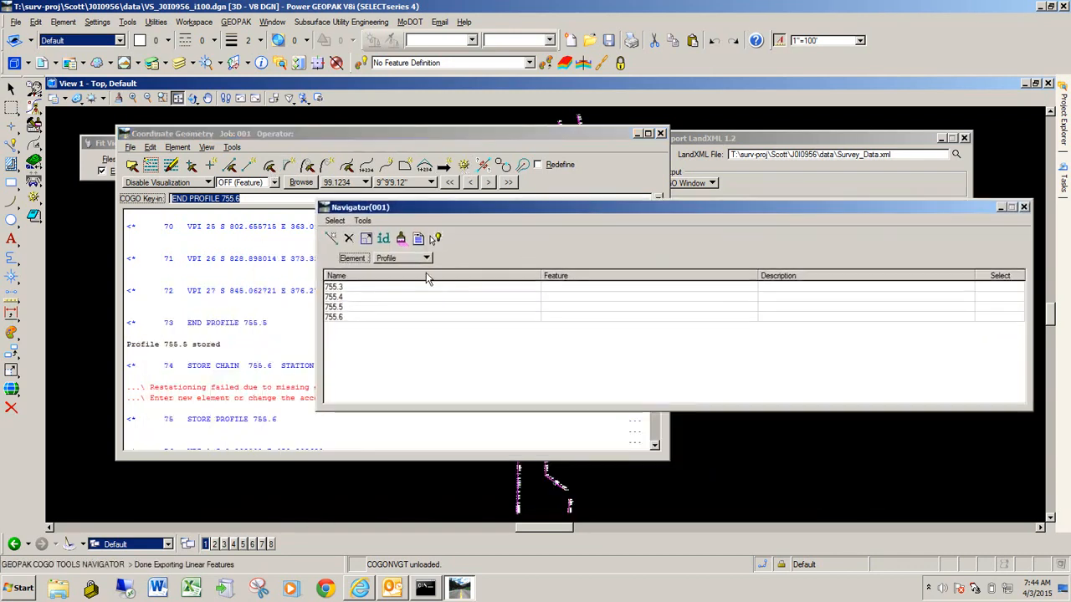
List the job's chains in the Navigator, check them against the import output, and close the Navigator.
{"action": "left_click", "coordinate": [402, 259]}
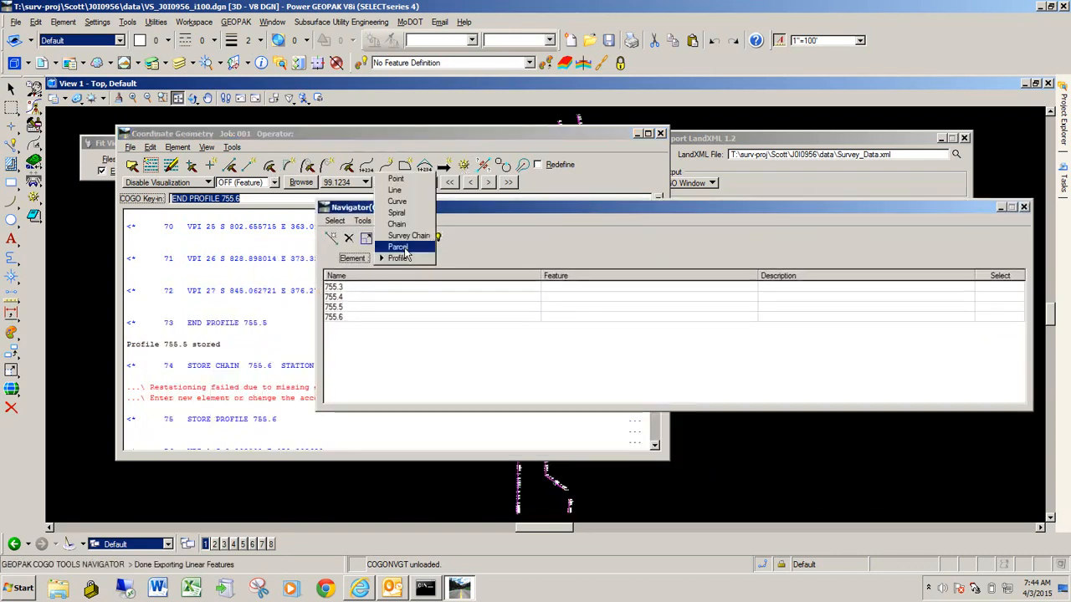
{"action": "left_click", "coordinate": [397, 224]}
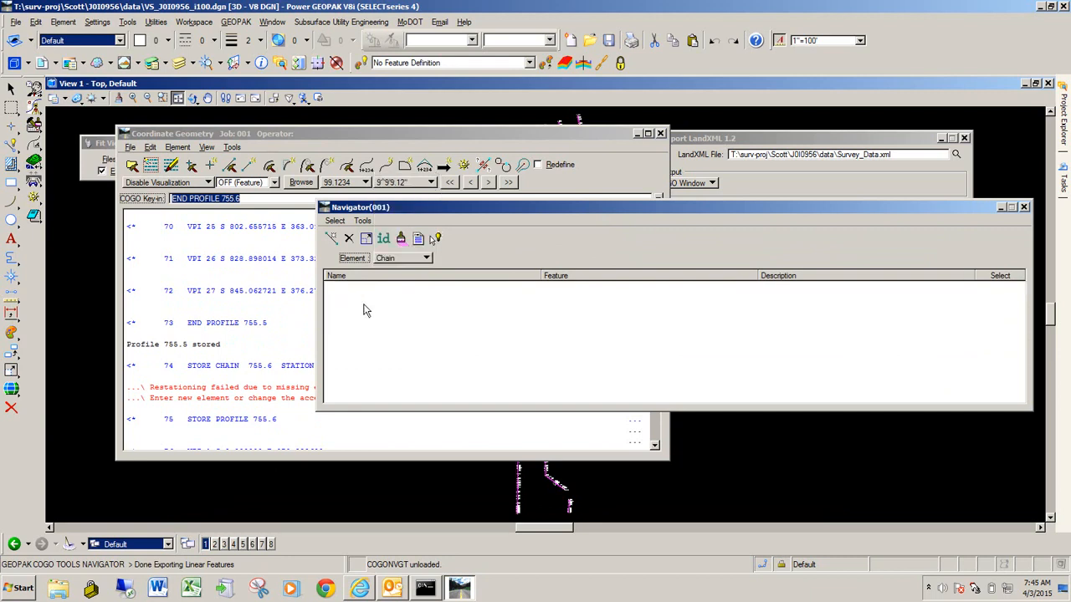
{"action": "left_click_drag", "start_coordinate": [435, 211], "coordinate": [351, 128]}
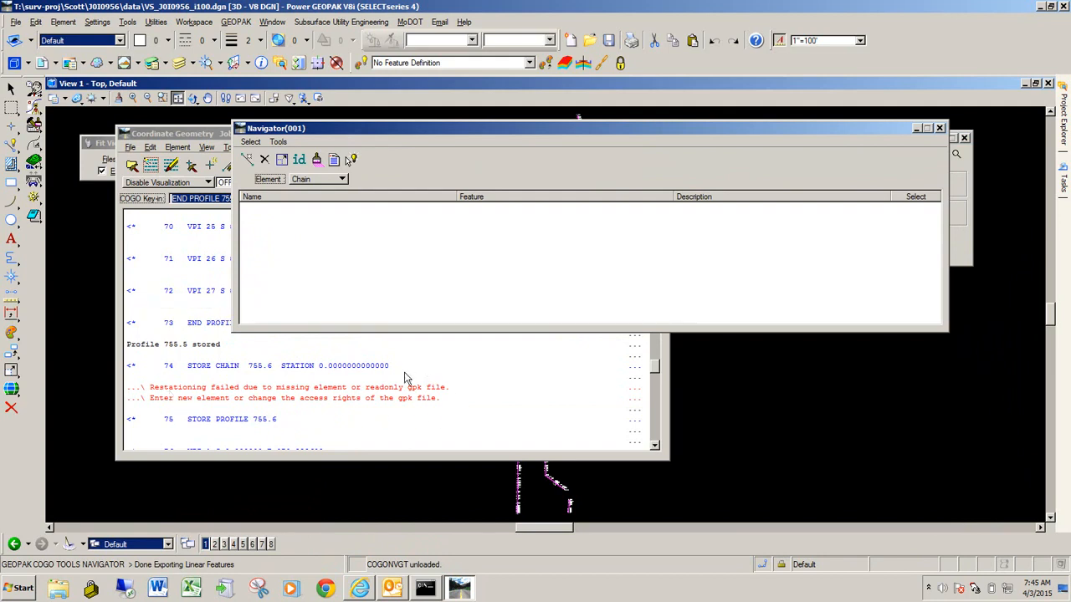
{"action": "left_click_drag", "start_coordinate": [692, 130], "coordinate": [639, 183]}
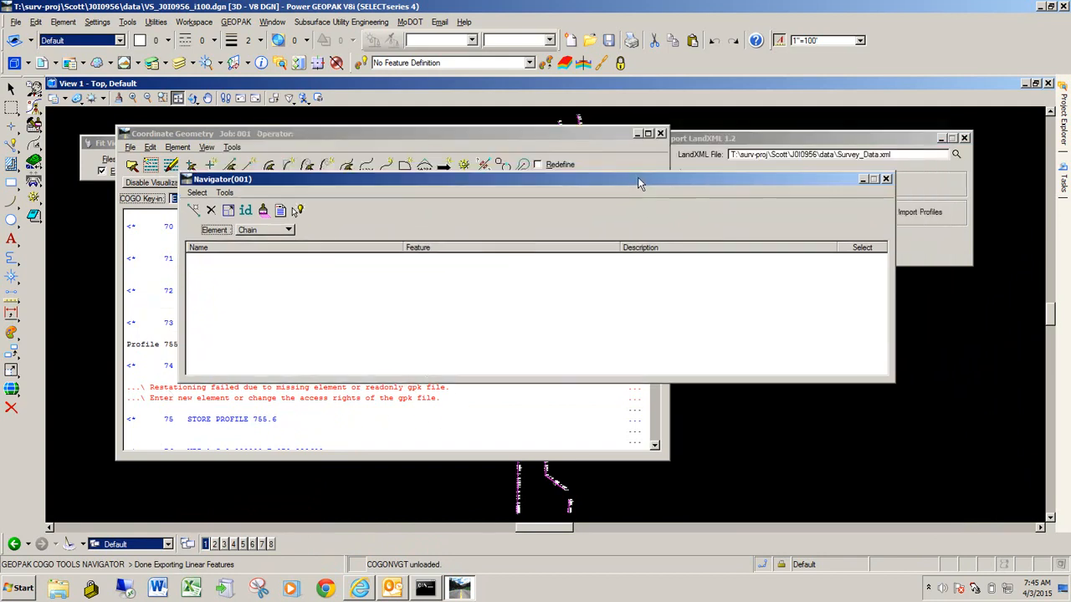
{"action": "left_click", "coordinate": [886, 180]}
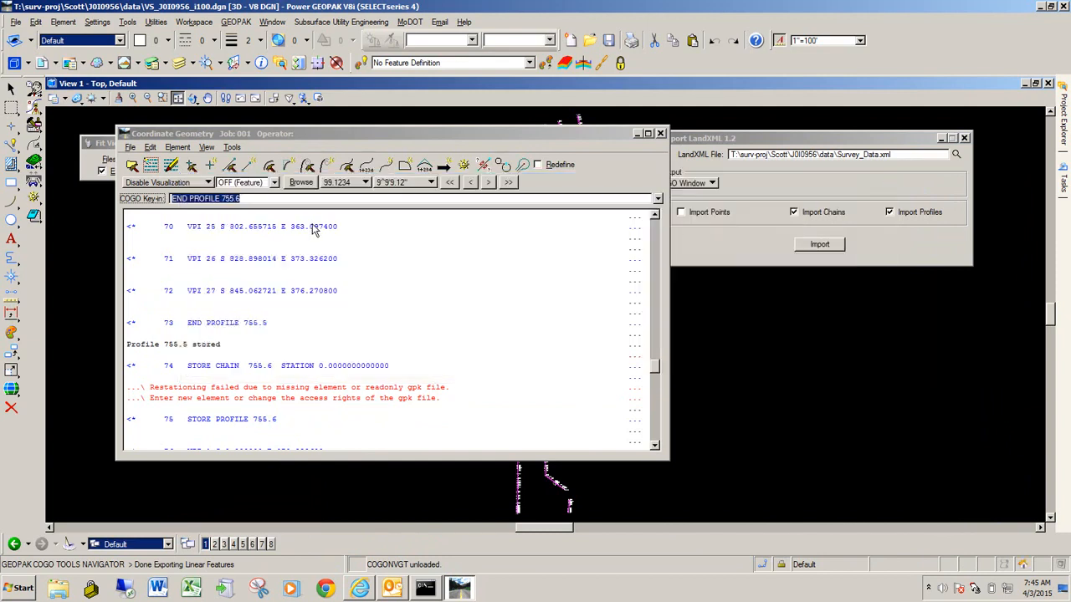
Open the tool for storing a chain from elements and arrange its dialog beside the Coordinate Geometry window.
{"action": "left_click_drag", "start_coordinate": [254, 141], "coordinate": [238, 142]}
{"action": "left_click", "coordinate": [164, 149]}
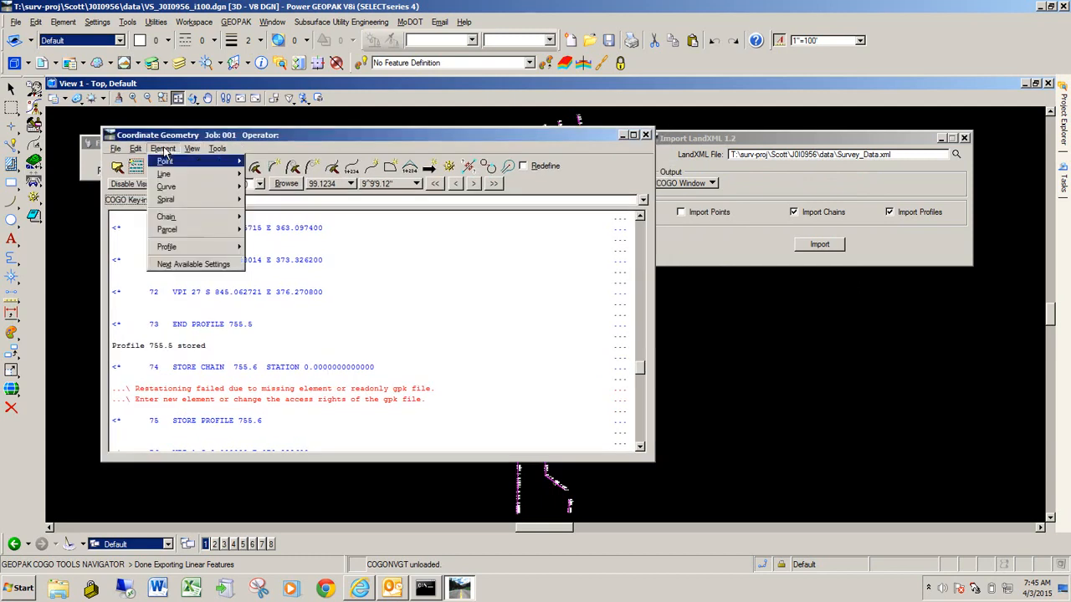
{"action": "mouse_move", "coordinate": [172, 219]}
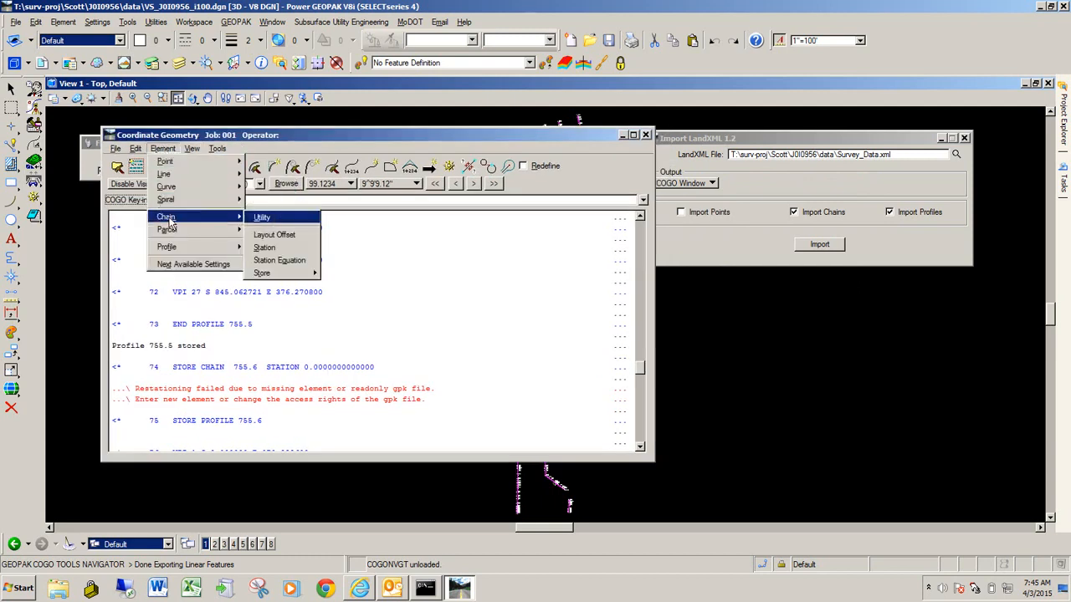
{"action": "mouse_move", "coordinate": [288, 275]}
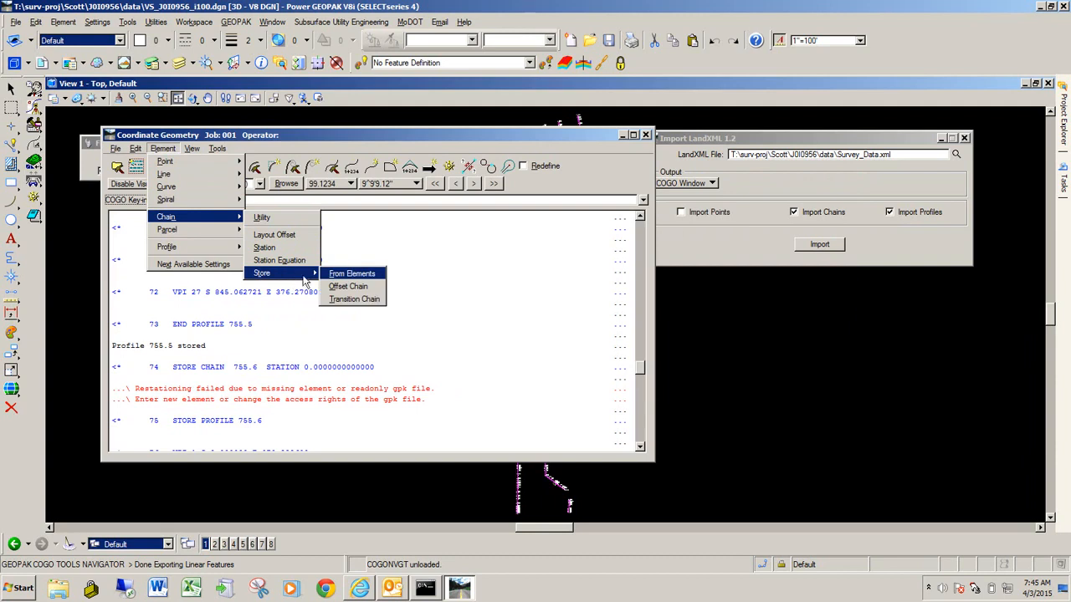
{"action": "left_click", "coordinate": [356, 274]}
{"action": "left_click_drag", "start_coordinate": [388, 252], "coordinate": [305, 134]}
{"action": "left_click_drag", "start_coordinate": [444, 145], "coordinate": [817, 155]}
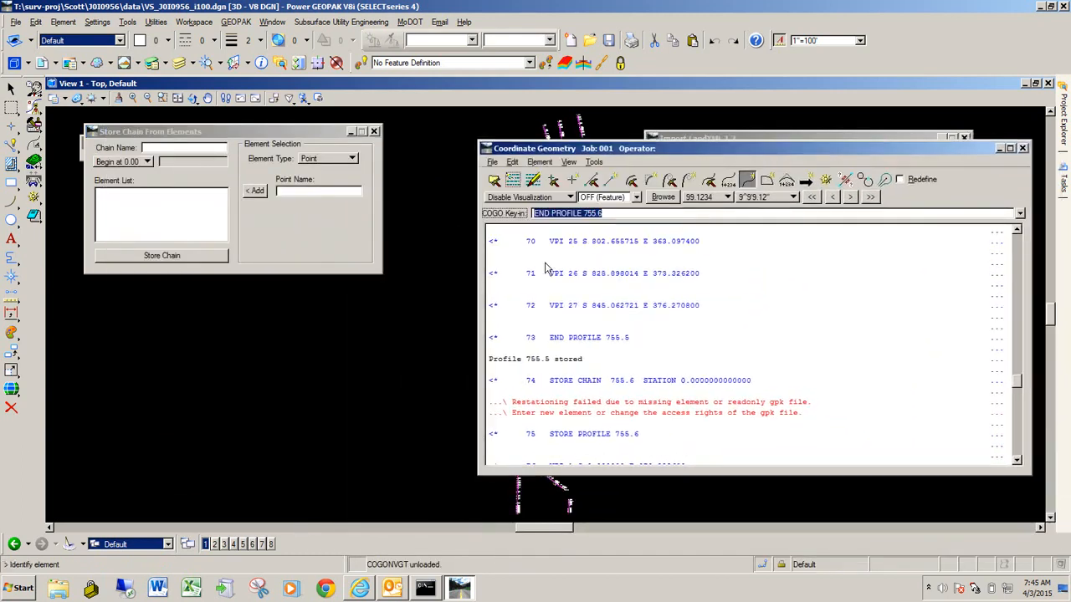
{"action": "left_click", "coordinate": [542, 276]}
{"action": "key", "text": "alt+Tab"}
{"action": "key", "text": "Tab"}
{"action": "key", "text": "alt+Tab"}
{"action": "key", "text": "alt+Tab"}
{"action": "key", "text": "alt+Tab"}
{"action": "key", "text": "alt+Tab"}
Switch to Windows Explorer and browse to the surv-proj\Scott\J0I0956\data folder on drive T:.
{"action": "left_click", "coordinate": [60, 589]}
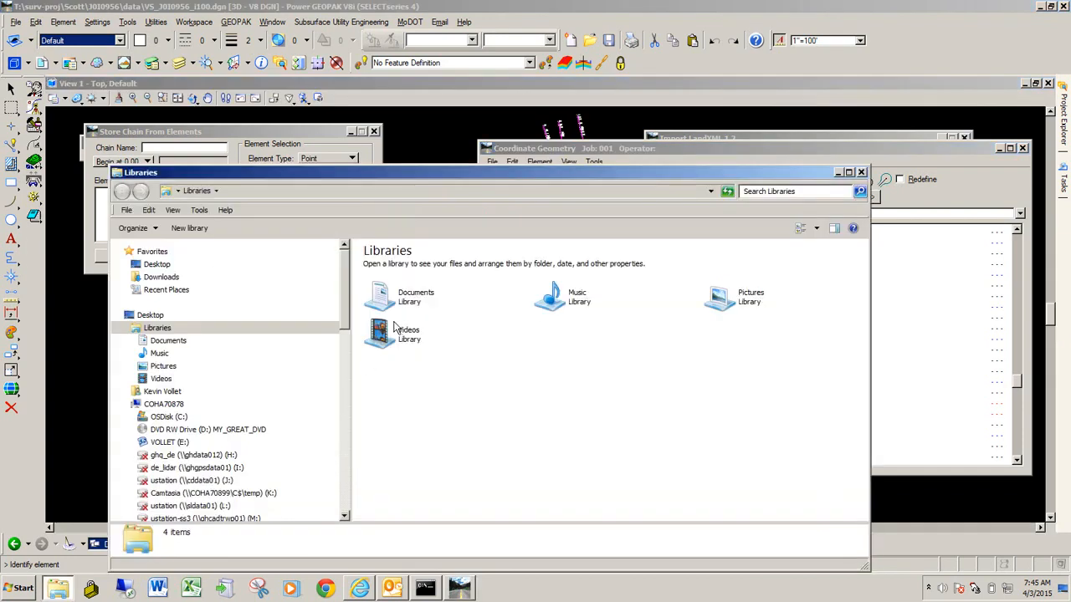
{"action": "left_click_drag", "start_coordinate": [341, 298], "coordinate": [345, 374]}
{"action": "left_click", "coordinate": [167, 348]}
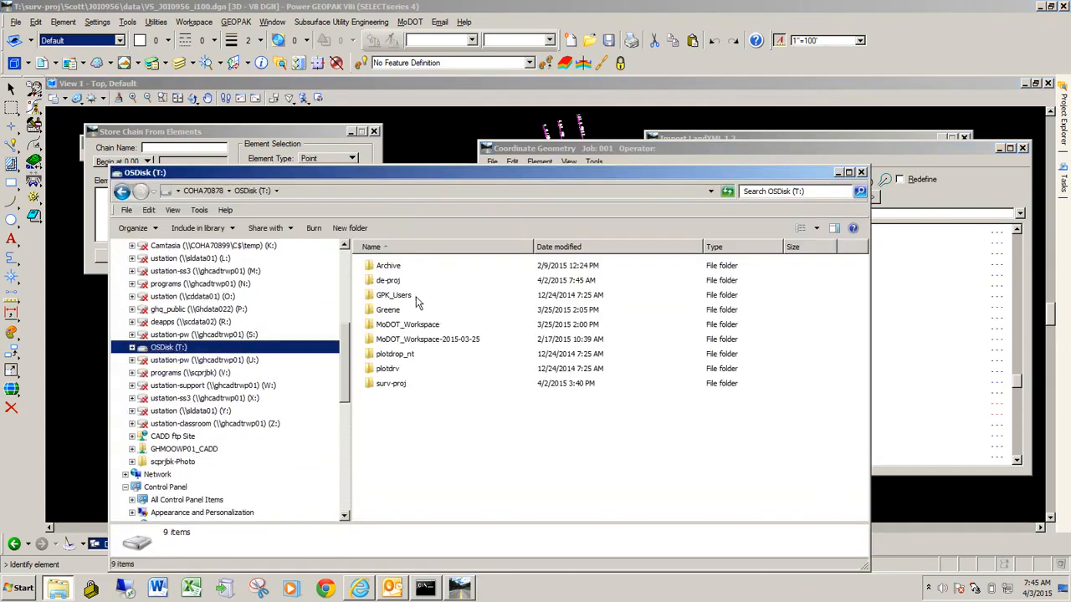
{"action": "double_click", "coordinate": [391, 383]}
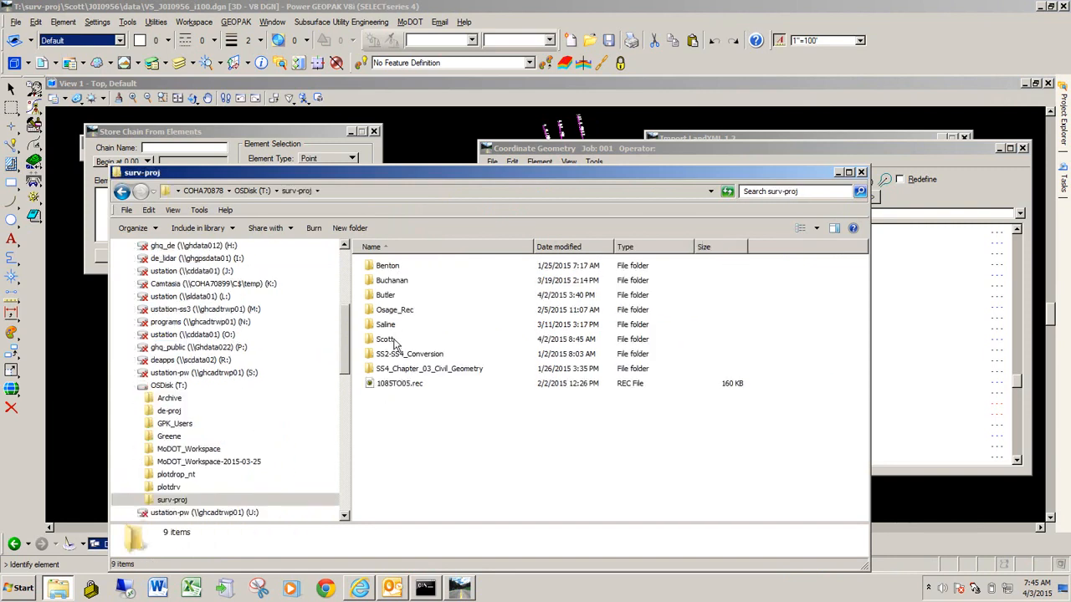
{"action": "double_click", "coordinate": [389, 341]}
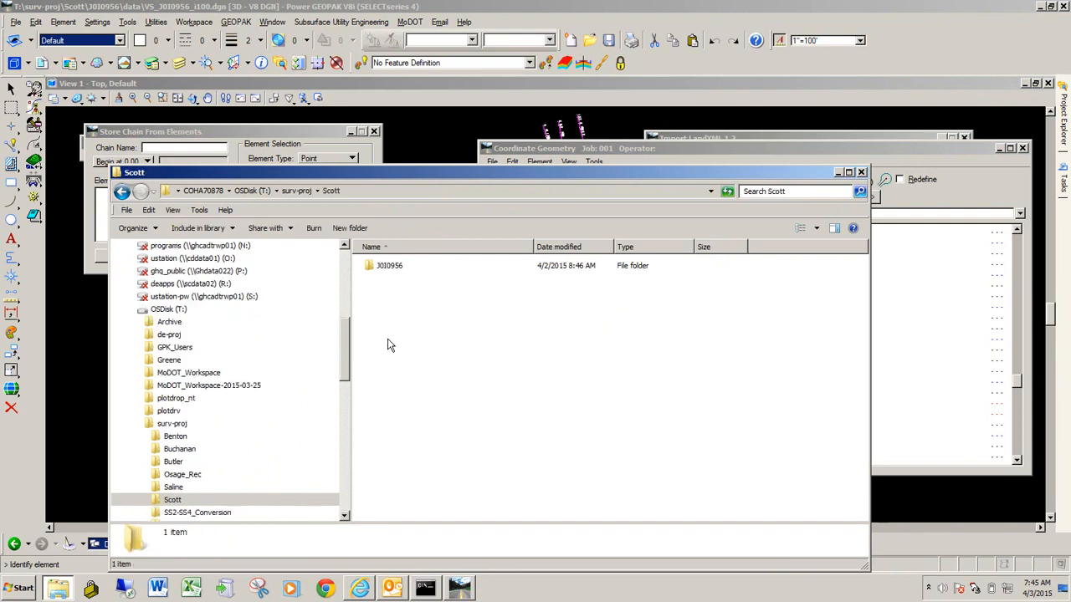
{"action": "double_click", "coordinate": [390, 267]}
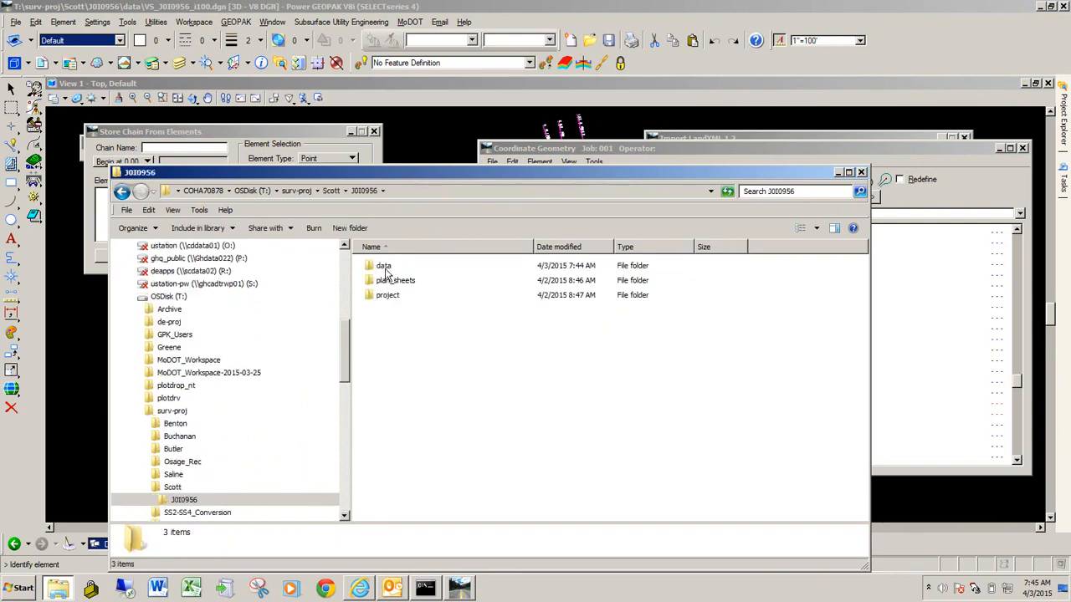
{"action": "double_click", "coordinate": [383, 266]}
Open Survey_Data.xml in UltraEdit, accepting the file association settings as offered.
{"action": "left_click", "coordinate": [413, 295]}
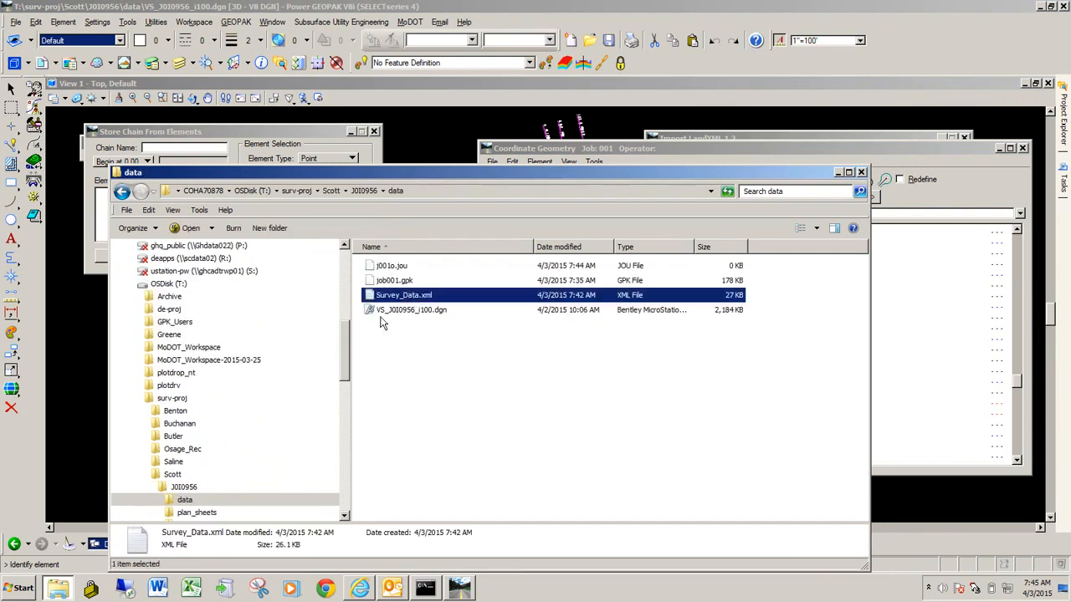
{"action": "right_click", "coordinate": [386, 303]}
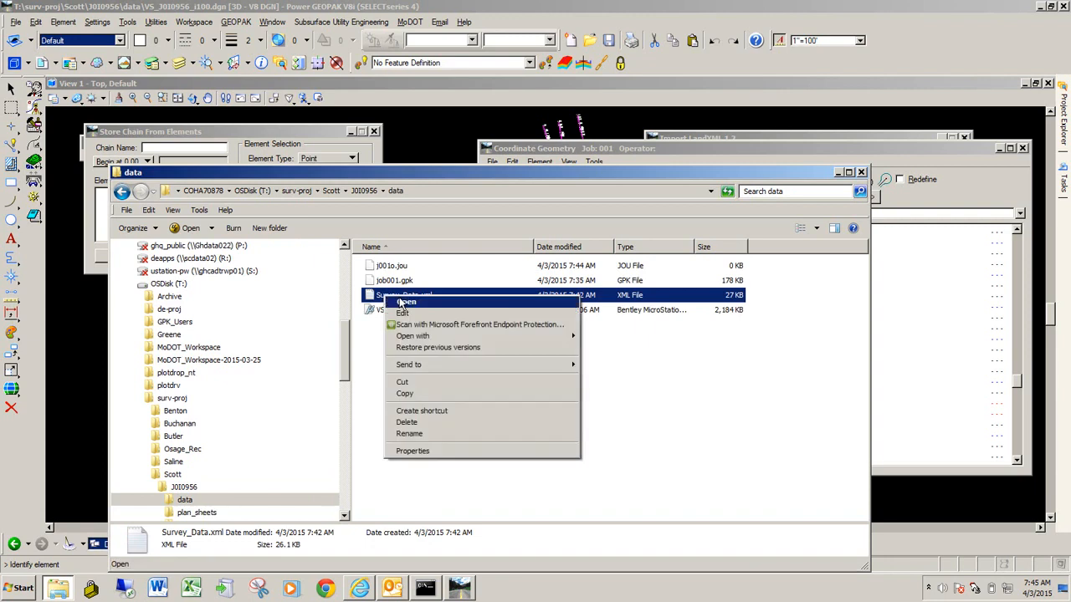
{"action": "left_click", "coordinate": [418, 304]}
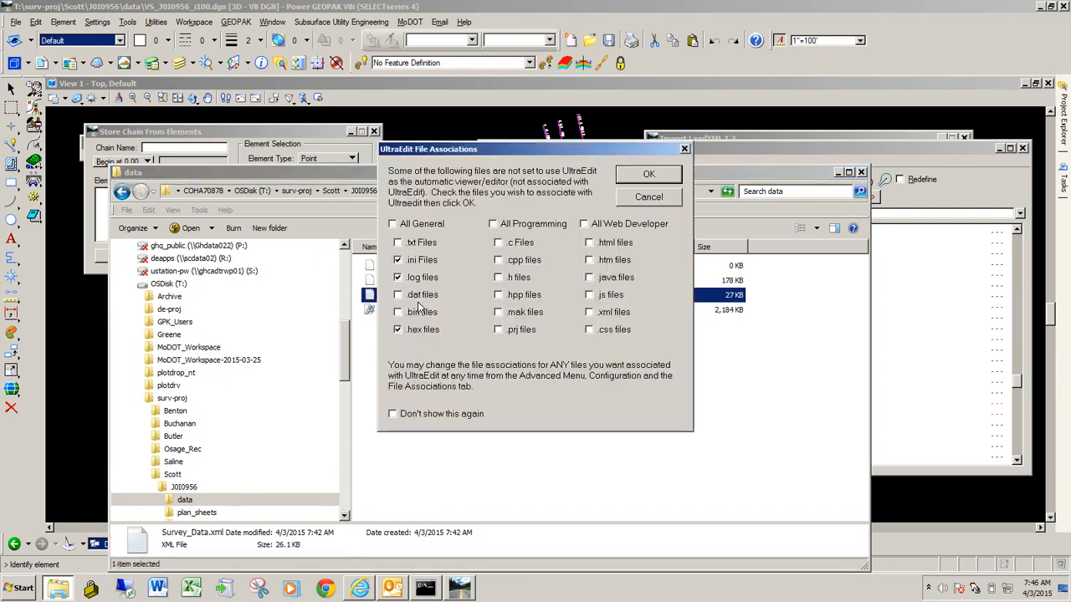
{"action": "left_click", "coordinate": [647, 176]}
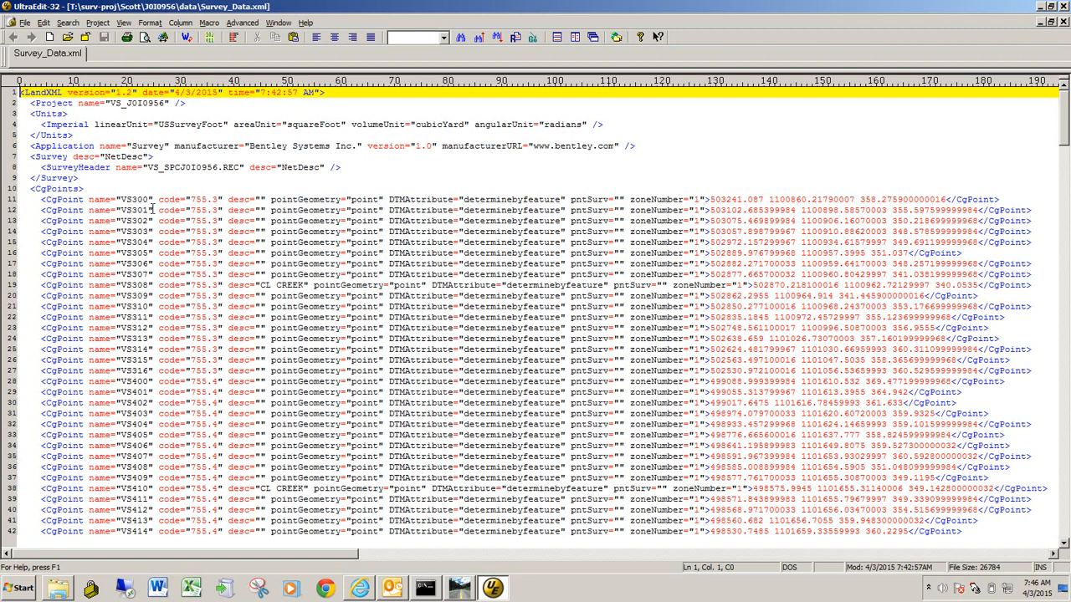
Copy the chain name 755.3 from the PlanFeatures section of Survey_Data.xml into the chain name in GEOPAK's Store Chain From Elements.
{"action": "scroll", "coordinate": [172, 211], "scroll_direction": "down", "scroll_amount": 20}
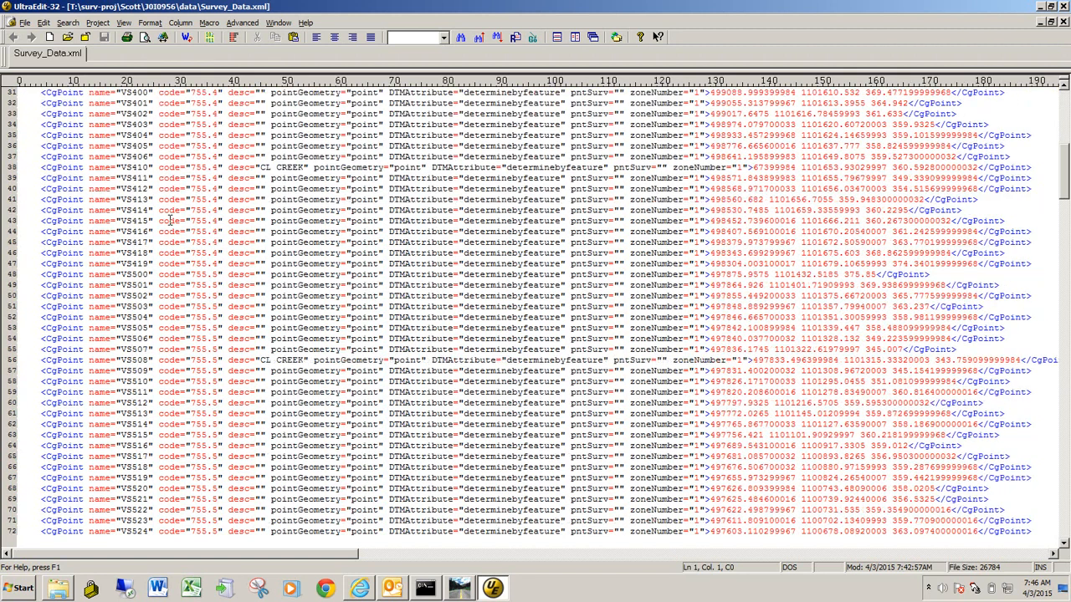
{"action": "scroll", "coordinate": [170, 219], "scroll_direction": "down", "scroll_amount": 5}
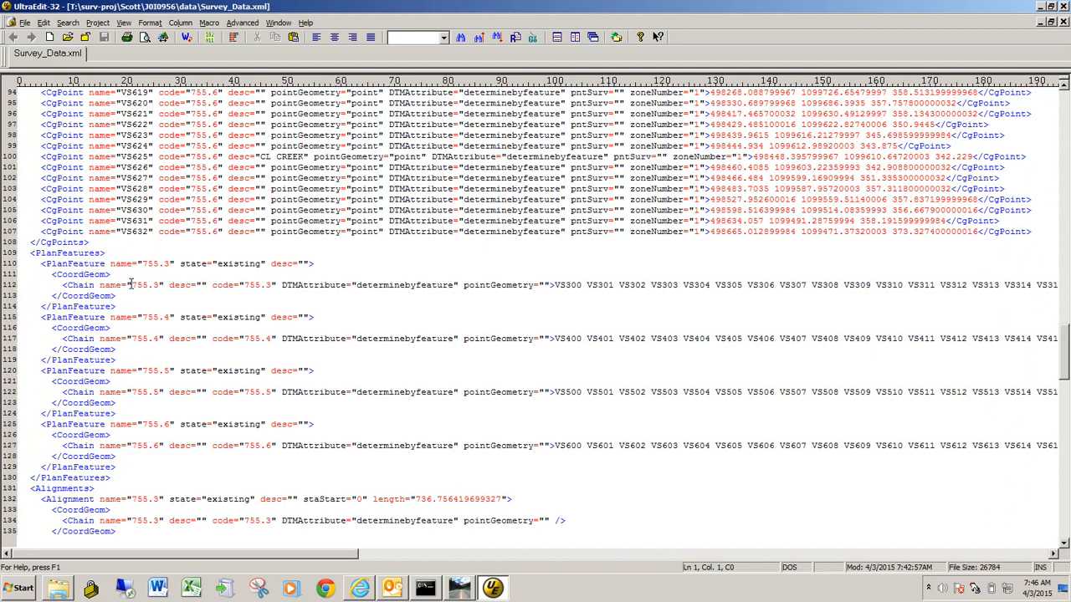
{"action": "left_click_drag", "start_coordinate": [132, 285], "coordinate": [143, 286]}
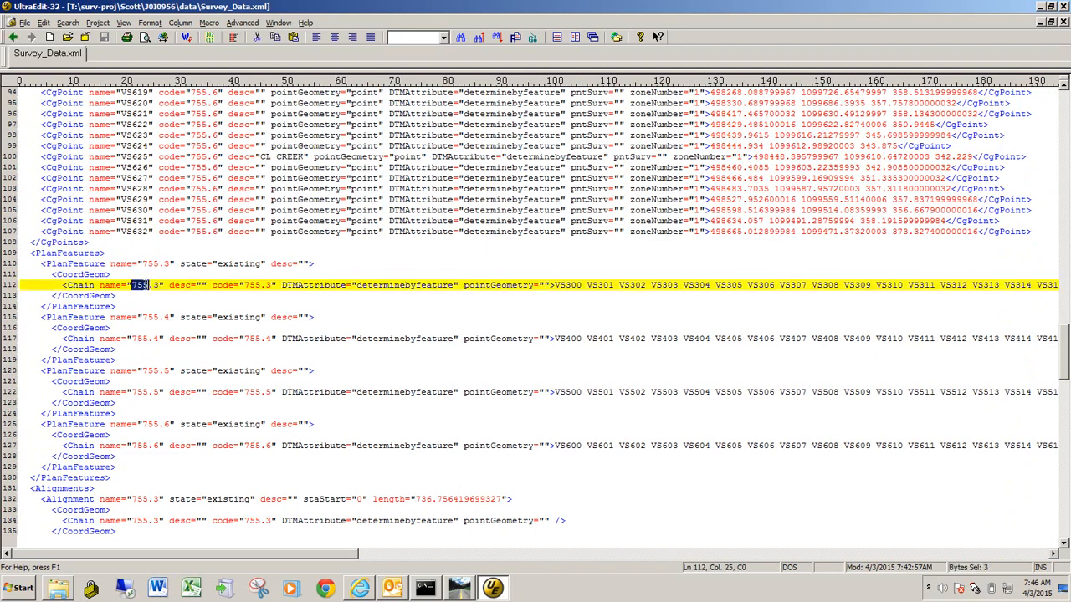
{"action": "right_click", "coordinate": [151, 288]}
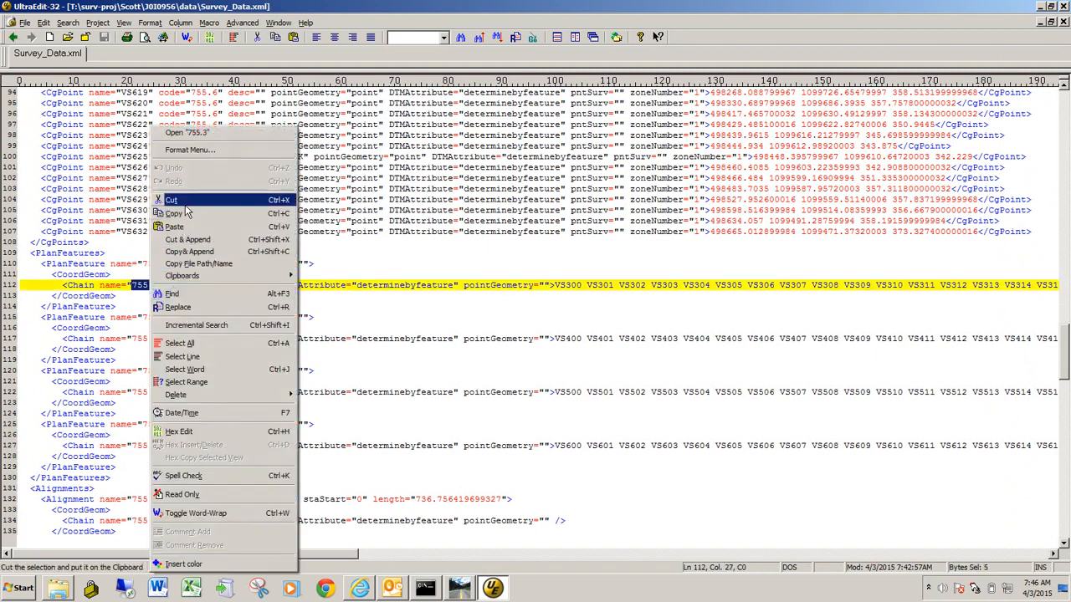
{"action": "left_click", "coordinate": [185, 215]}
{"action": "key", "text": "alt+Tab"}
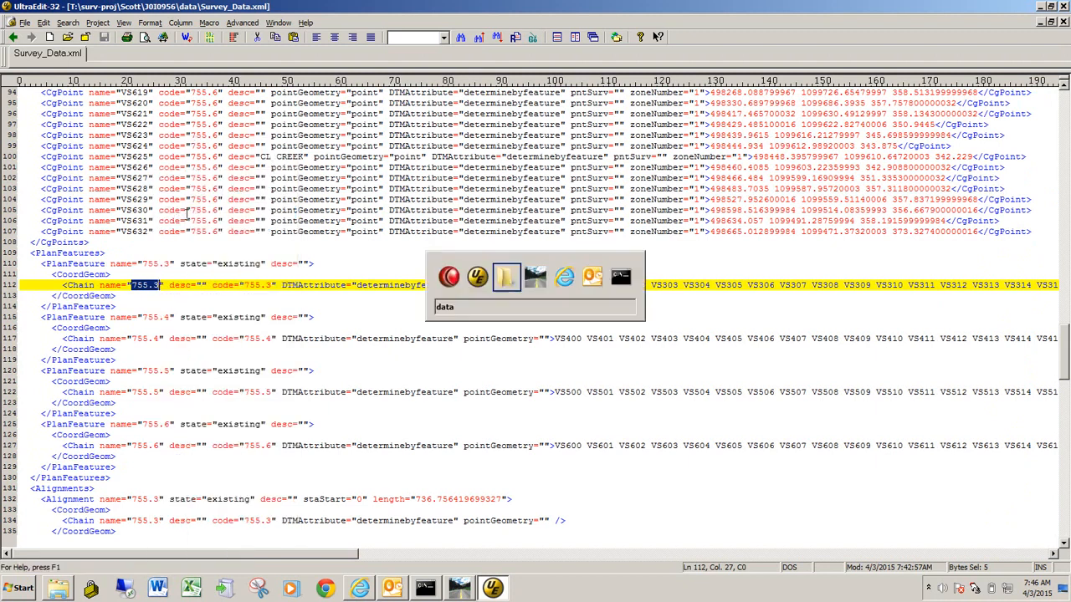
{"action": "key", "text": "alt+Tab"}
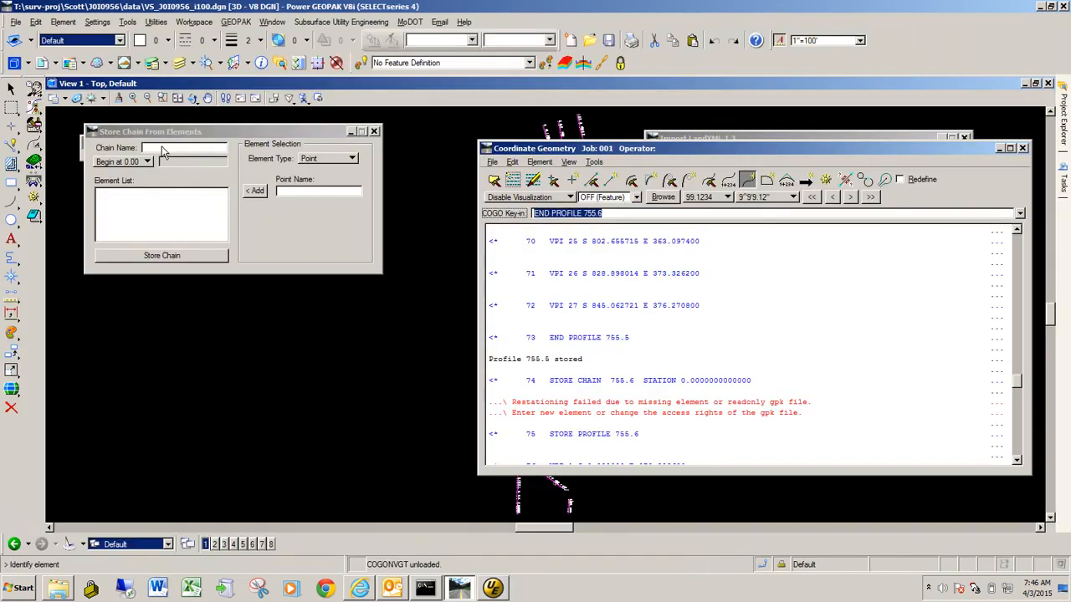
{"action": "right_click", "coordinate": [168, 145]}
{"action": "left_click", "coordinate": [184, 172]}
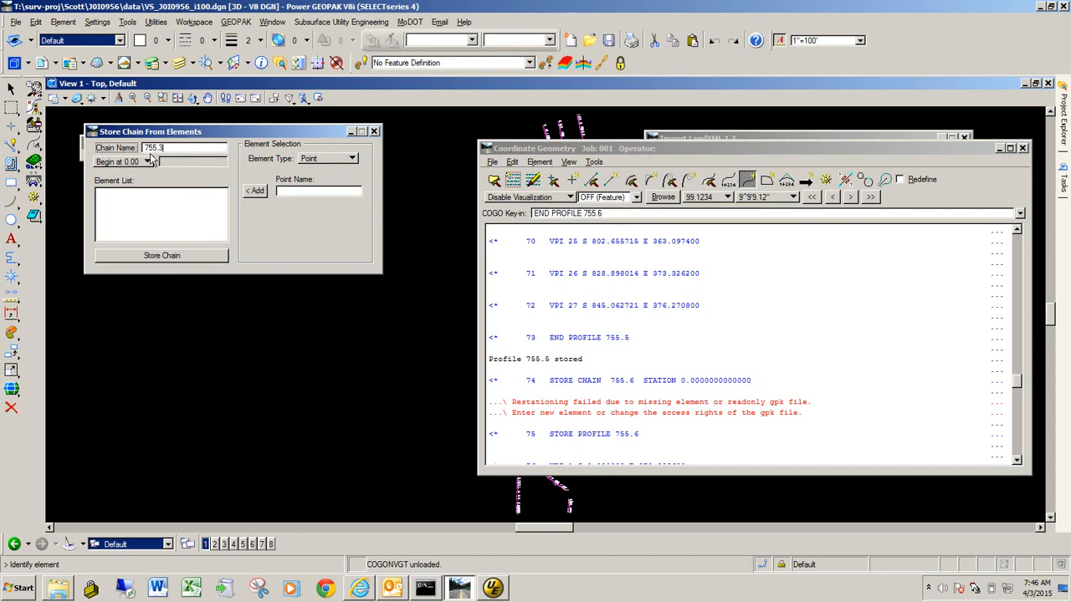
Copy chain 755.3's point names, VS300 through VS316, from Survey_Data.xml into the element list of Store Chain From Elements.
{"action": "left_click", "coordinate": [121, 199]}
{"action": "key", "text": "alt+Tab"}
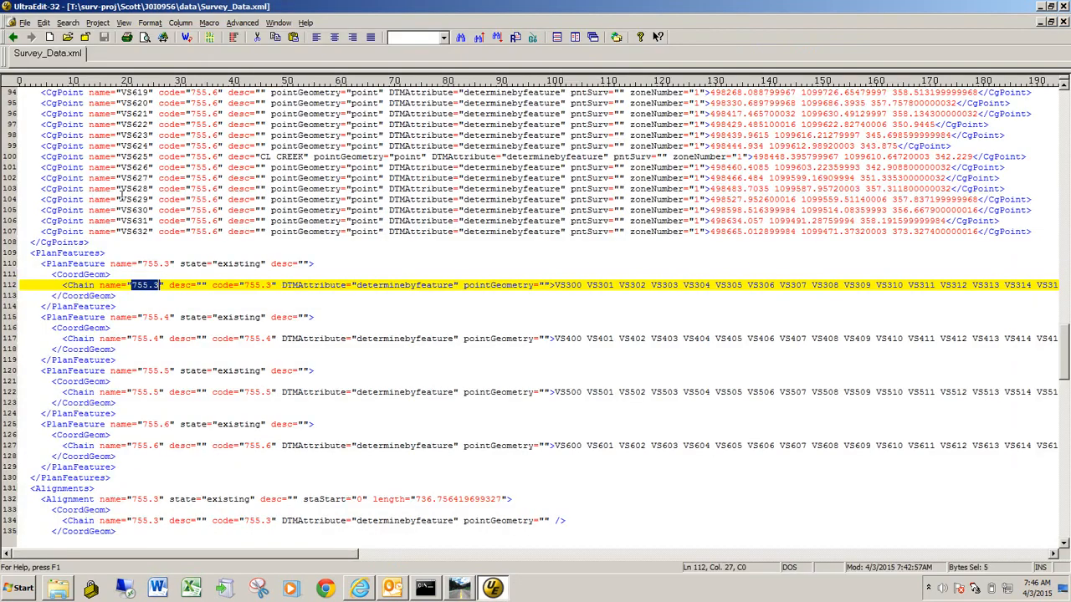
{"action": "left_click_drag", "start_coordinate": [554, 285], "coordinate": [987, 285]}
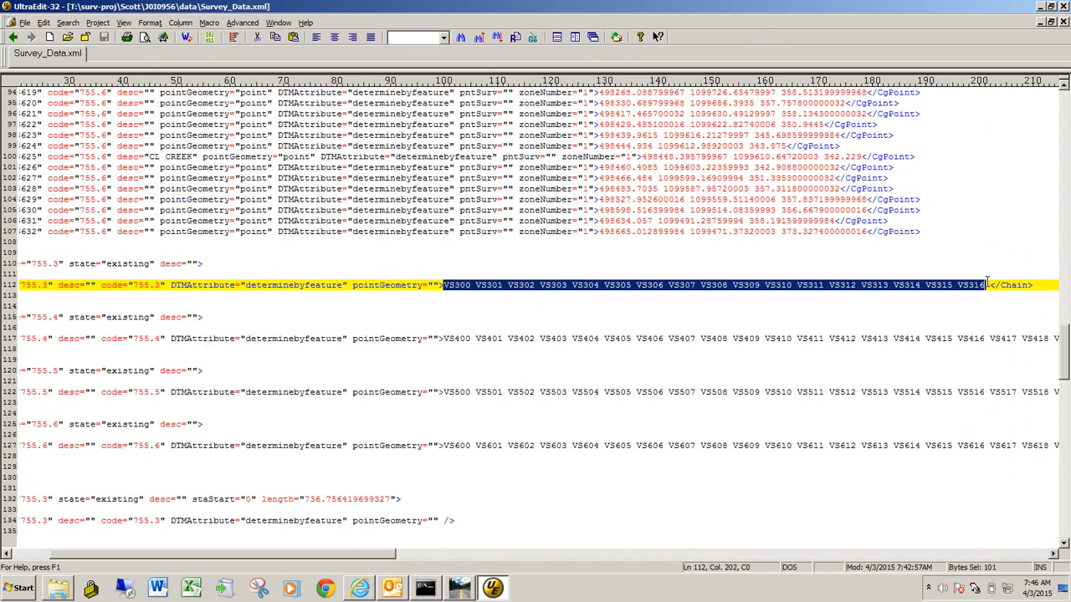
{"action": "right_click", "coordinate": [791, 291]}
{"action": "left_click", "coordinate": [812, 214]}
{"action": "key", "text": "alt+Tab"}
{"action": "right_click", "coordinate": [115, 191]}
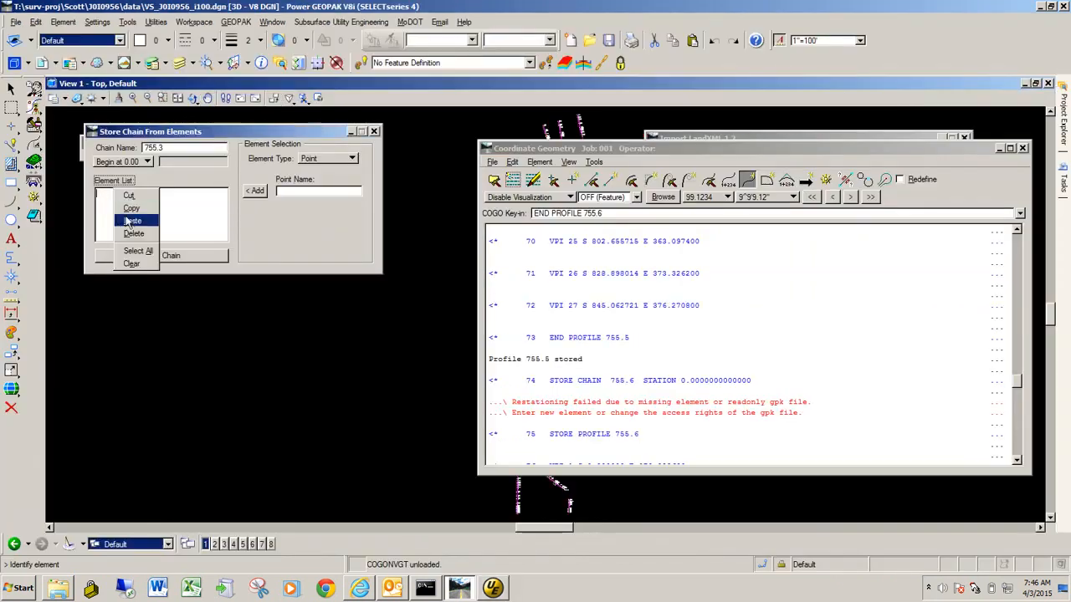
{"action": "left_click", "coordinate": [127, 221]}
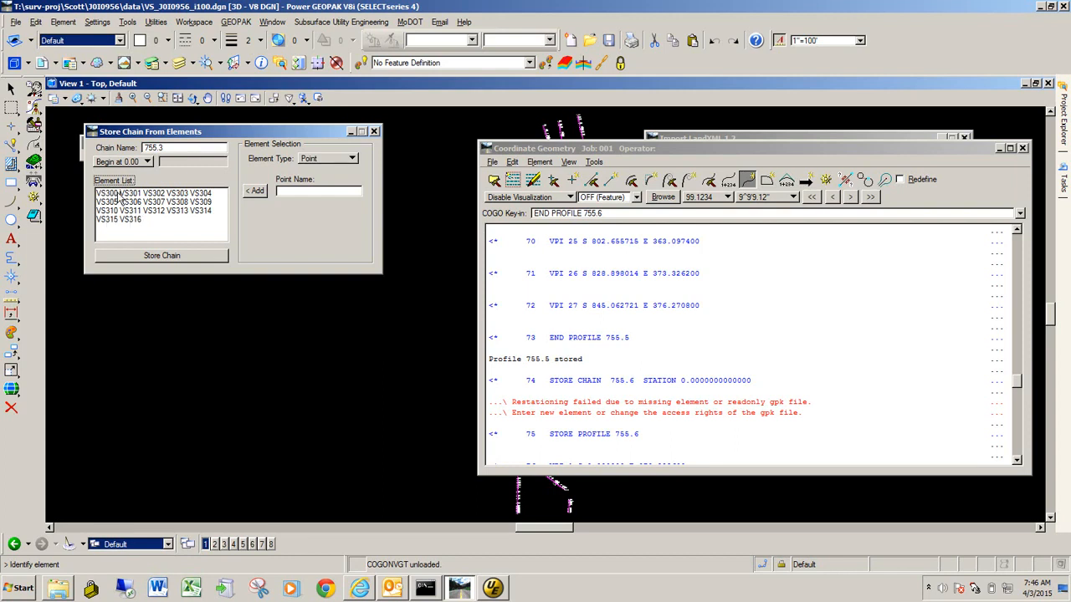
Condense the element list to the range VS300-VS316 and store chain 755.3.
{"action": "left_click_drag", "start_coordinate": [120, 194], "coordinate": [123, 222]}
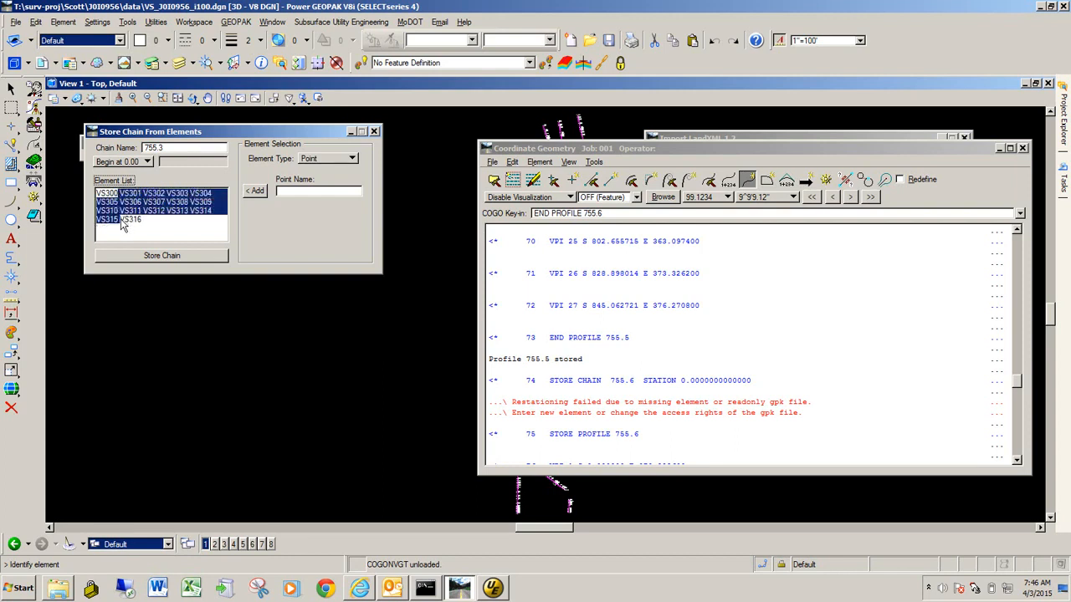
{"action": "type", "text": "-"}
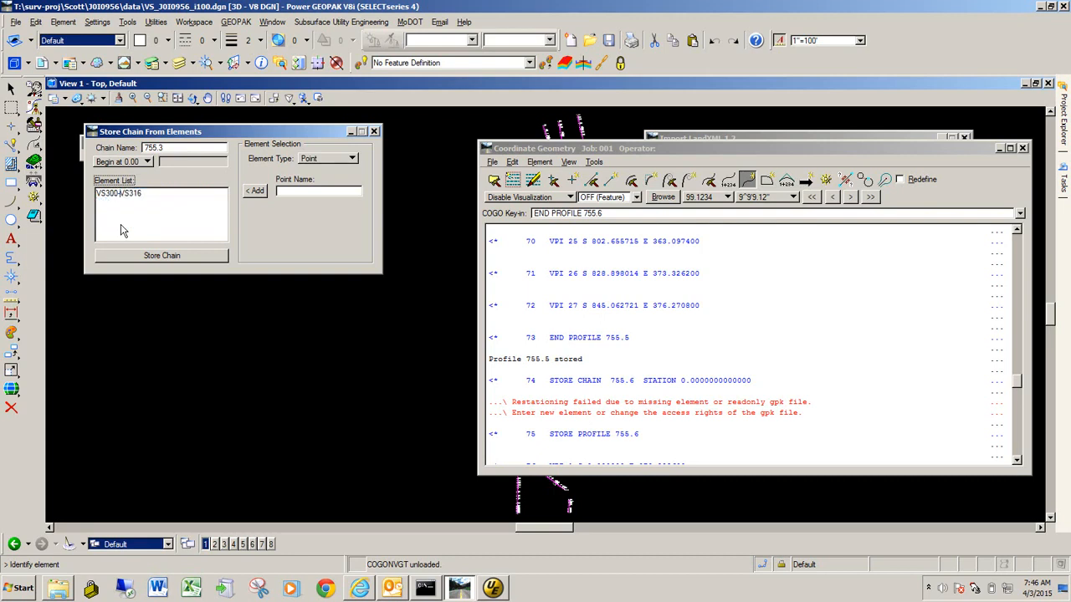
{"action": "key", "text": "Tab"}
{"action": "left_click_drag", "start_coordinate": [201, 136], "coordinate": [277, 138]}
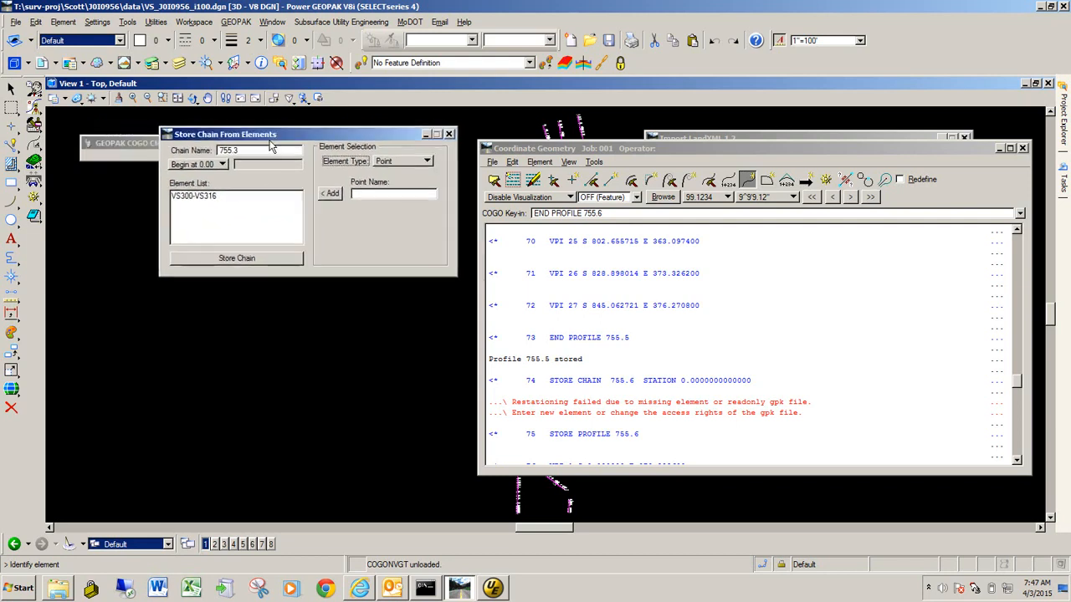
{"action": "left_click", "coordinate": [223, 259]}
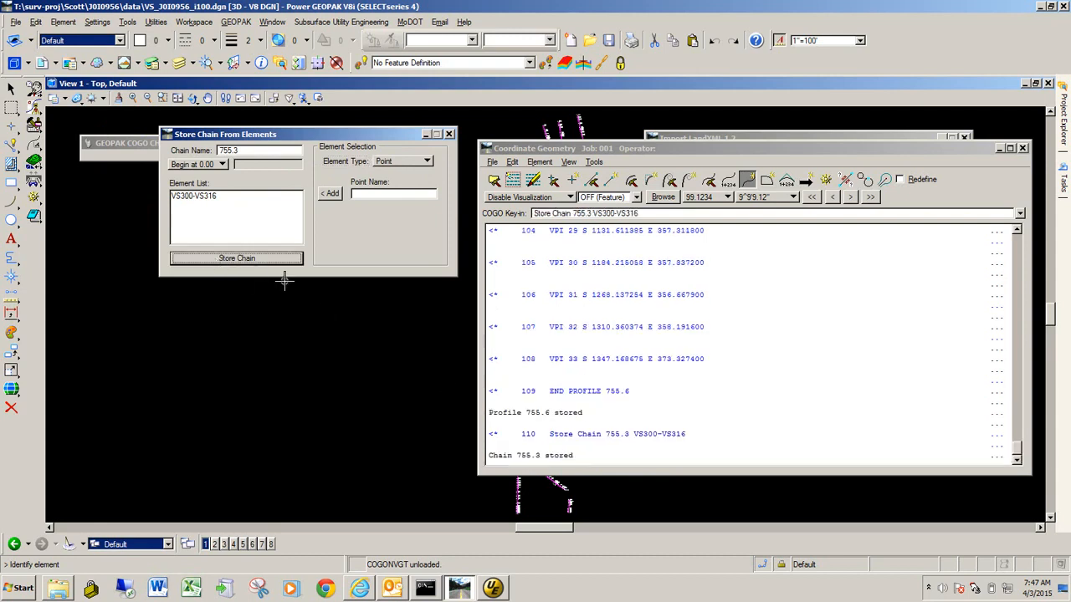
Switch to UltraEdit and copy chain 755.4's point names, VS400 through VS419, from Survey_Data.xml.
{"action": "key", "text": "alt+Tab"}
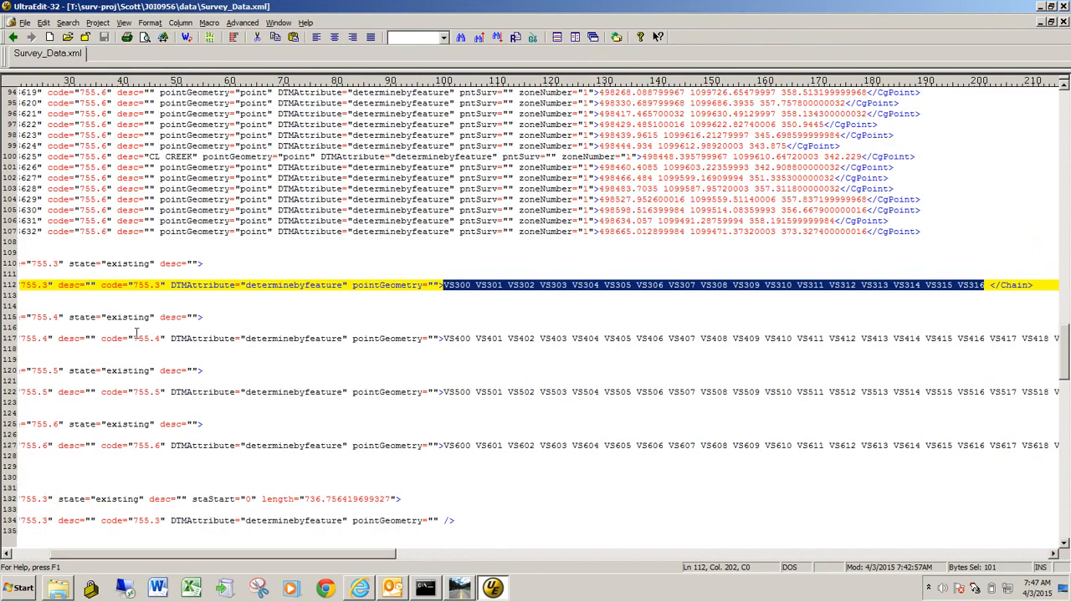
{"action": "left_click_drag", "start_coordinate": [134, 338], "coordinate": [154, 338]}
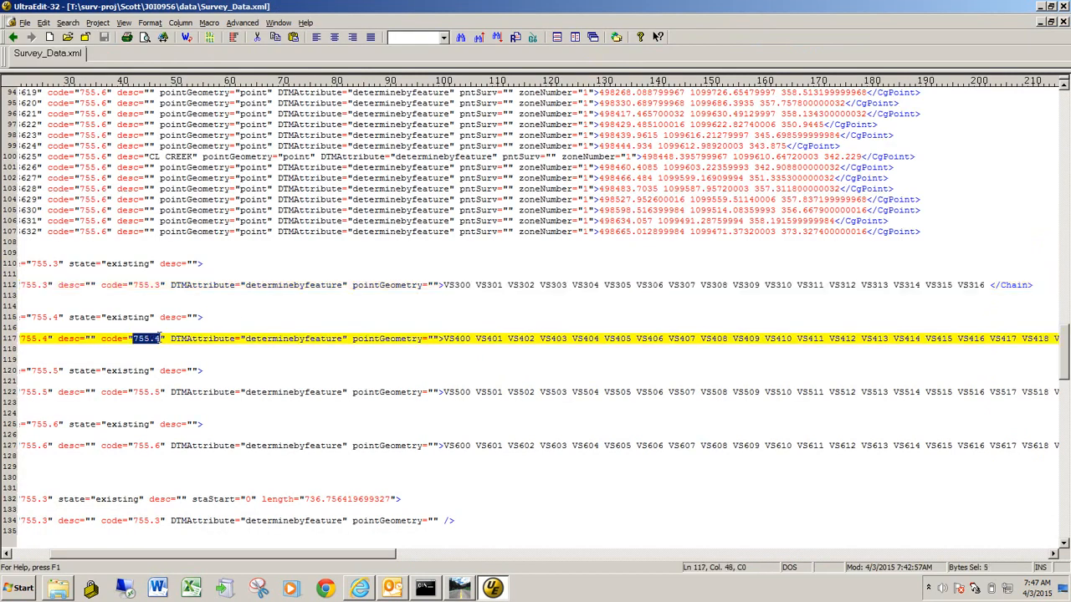
{"action": "left_click_drag", "start_coordinate": [444, 338], "coordinate": [968, 338]}
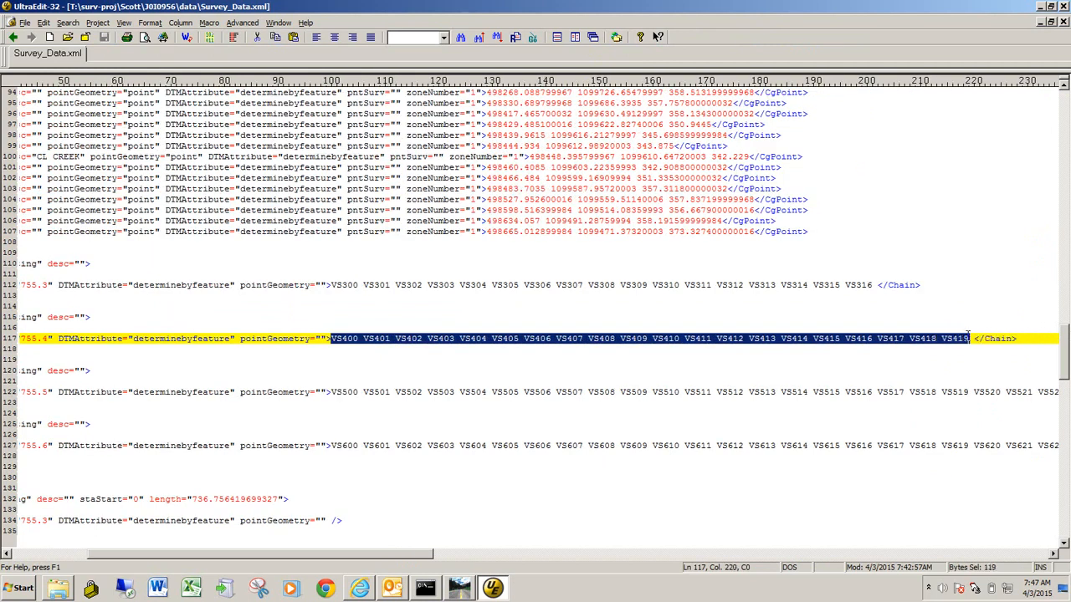
{"action": "right_click", "coordinate": [871, 341]}
{"action": "left_click", "coordinate": [876, 214]}
Back in GEOPAK's Store Chain From Elements, name the chain 755.4, replace the element list with the copied points and store it.
{"action": "key", "text": "alt+Tab"}
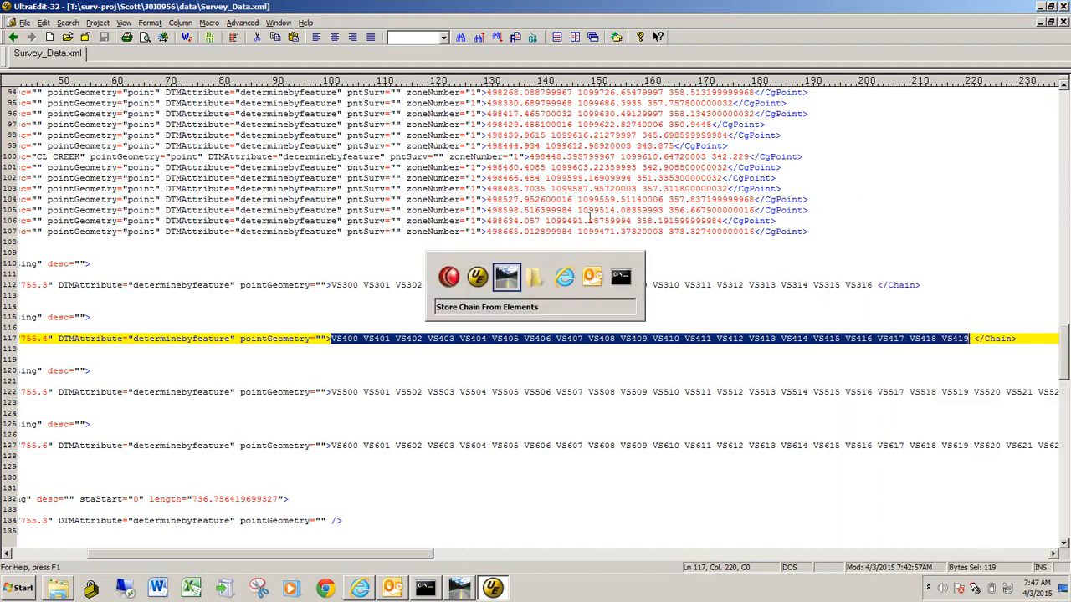
{"action": "left_click_drag", "start_coordinate": [233, 151], "coordinate": [239, 152]}
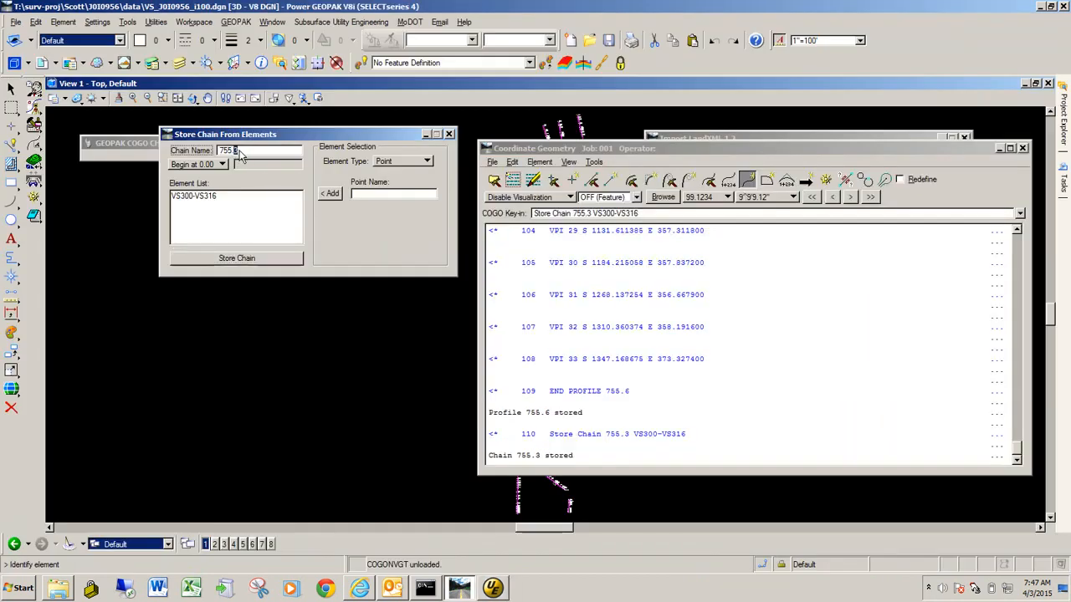
{"action": "type", "text": "4"}
{"action": "left_click", "coordinate": [219, 196]}
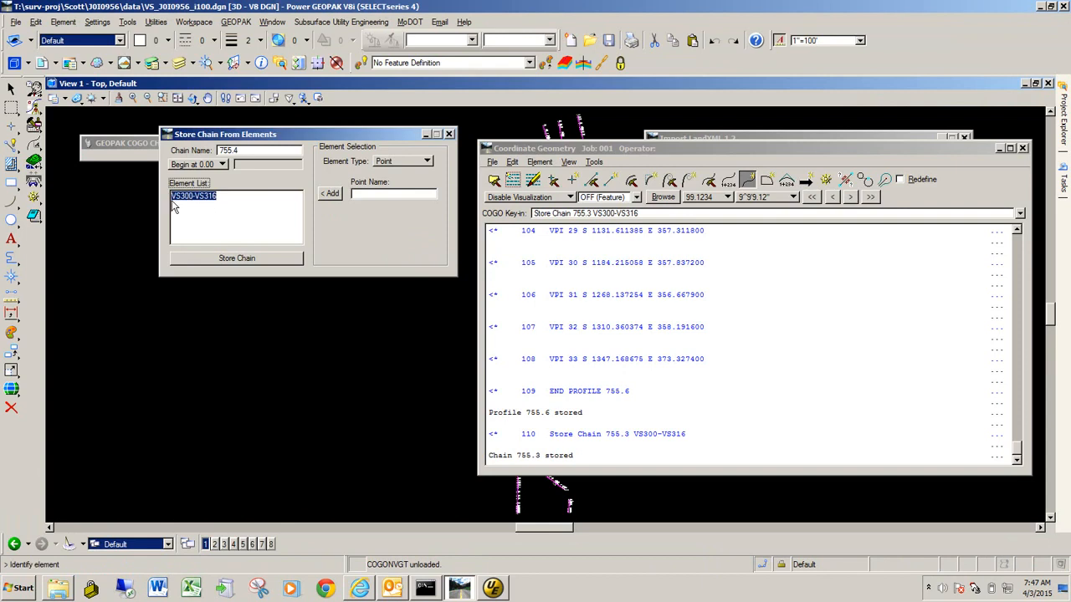
{"action": "right_click", "coordinate": [192, 191]}
{"action": "left_click", "coordinate": [216, 221]}
{"action": "left_click", "coordinate": [226, 258]}
Return to Survey_Data.xml in UltraEdit and copy chain 755.5's point names, VS500 through VS526.
{"action": "key", "text": "alt+Tab"}
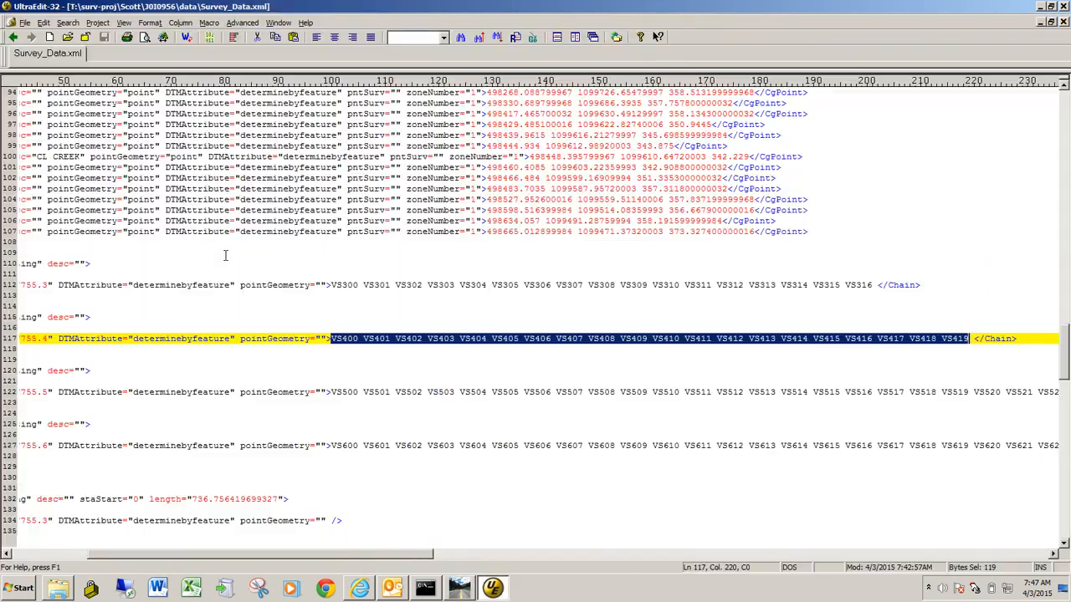
{"action": "scroll", "coordinate": [344, 323], "scroll_direction": "down", "scroll_amount": 2}
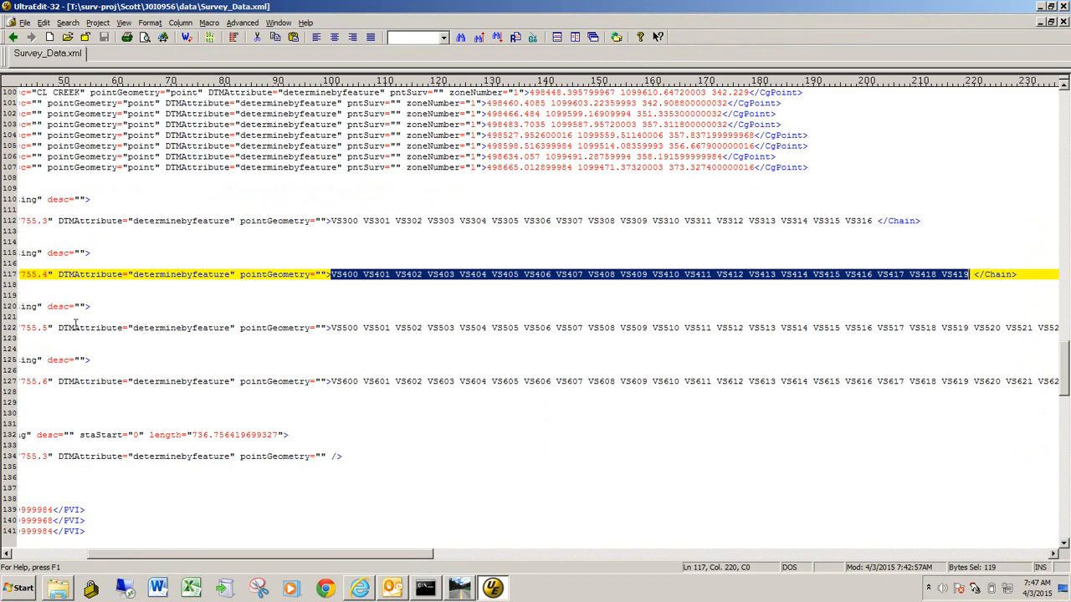
{"action": "left_click_drag", "start_coordinate": [332, 328], "coordinate": [959, 326]}
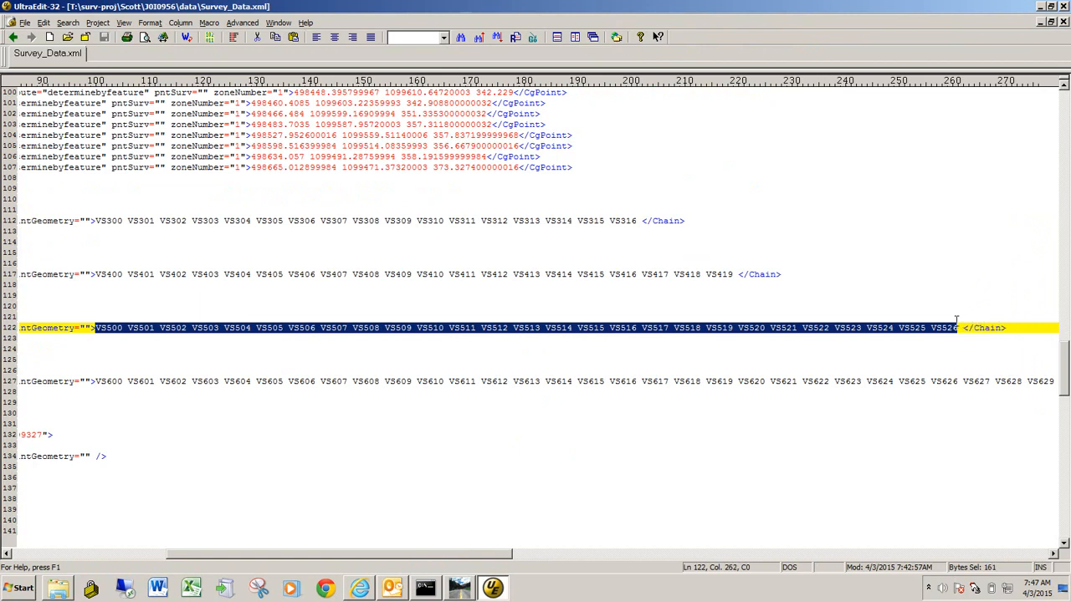
In GEOPAK, change the chain name to 755.5, overwrite the element list with the copied VS500-series points and store the chain.
{"action": "key", "text": "alt+Tab"}
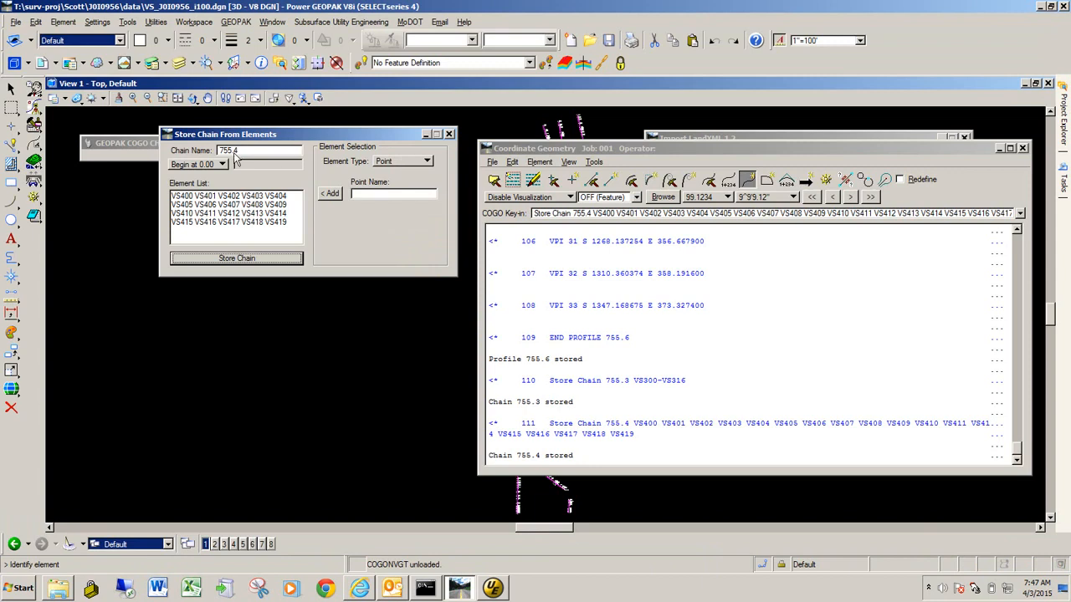
{"action": "left_click_drag", "start_coordinate": [233, 152], "coordinate": [237, 151]}
{"action": "type", "text": "55.5"}
{"action": "left_click_drag", "start_coordinate": [288, 224], "coordinate": [315, 265]}
{"action": "right_click", "coordinate": [226, 224]}
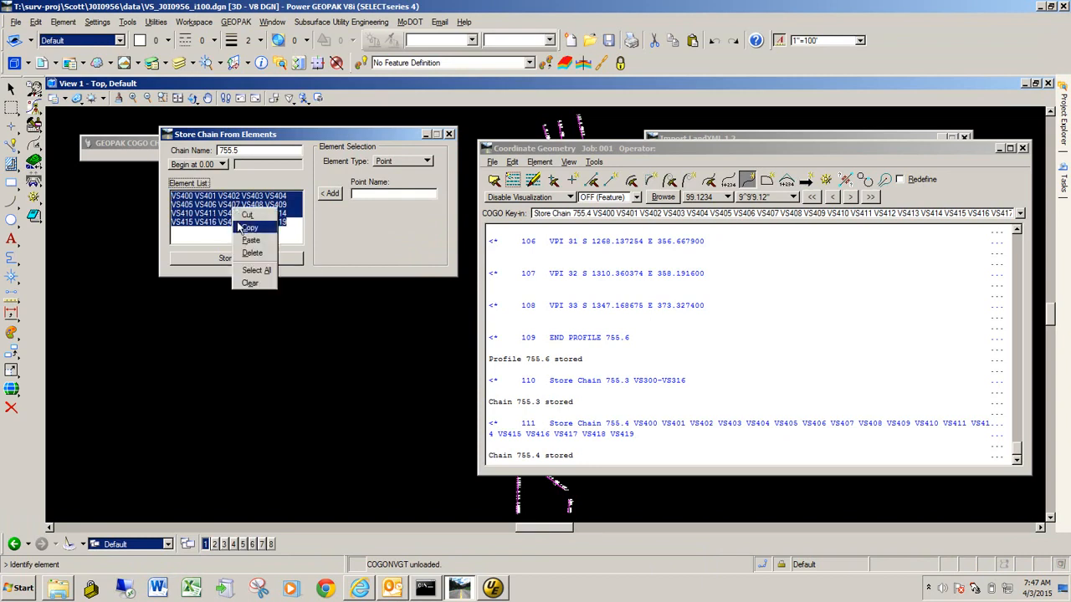
{"action": "left_click", "coordinate": [251, 238]}
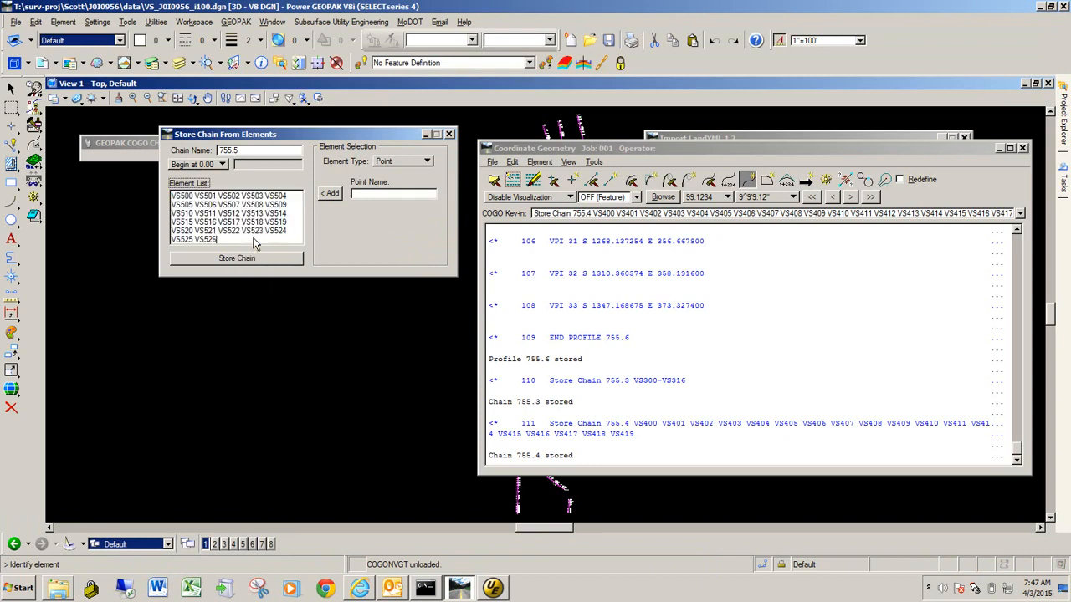
{"action": "left_click", "coordinate": [239, 259]}
Switch to UltraEdit and copy chain 755.6's point names, VS600 through VS632, from Survey_Data.xml.
{"action": "key", "text": "alt+Tab"}
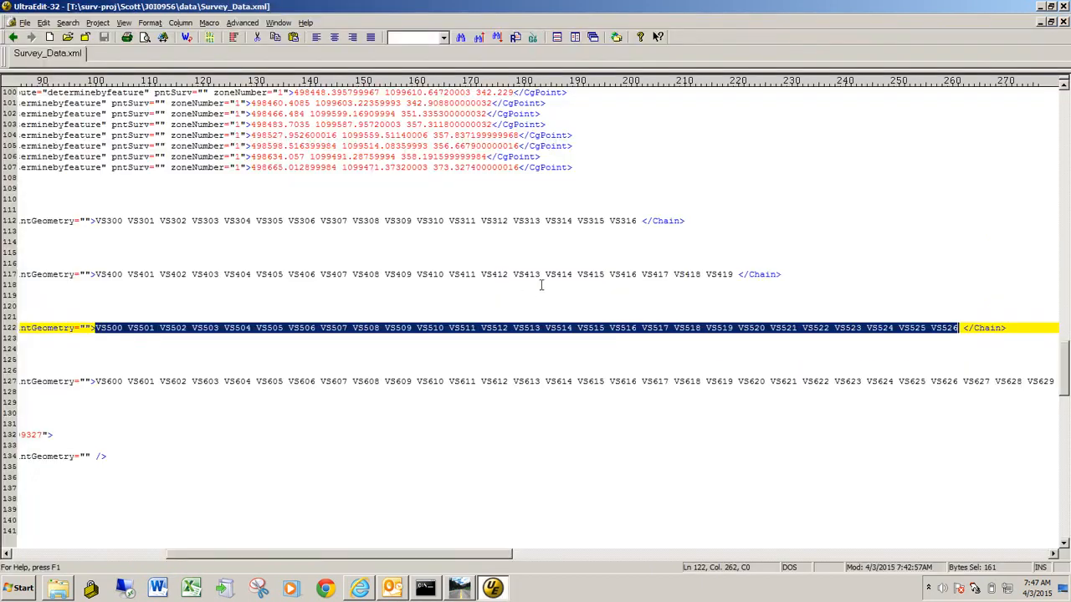
{"action": "scroll", "coordinate": [356, 310], "scroll_direction": "down", "scroll_amount": 1}
{"action": "left_click_drag", "start_coordinate": [258, 554], "coordinate": [166, 553]}
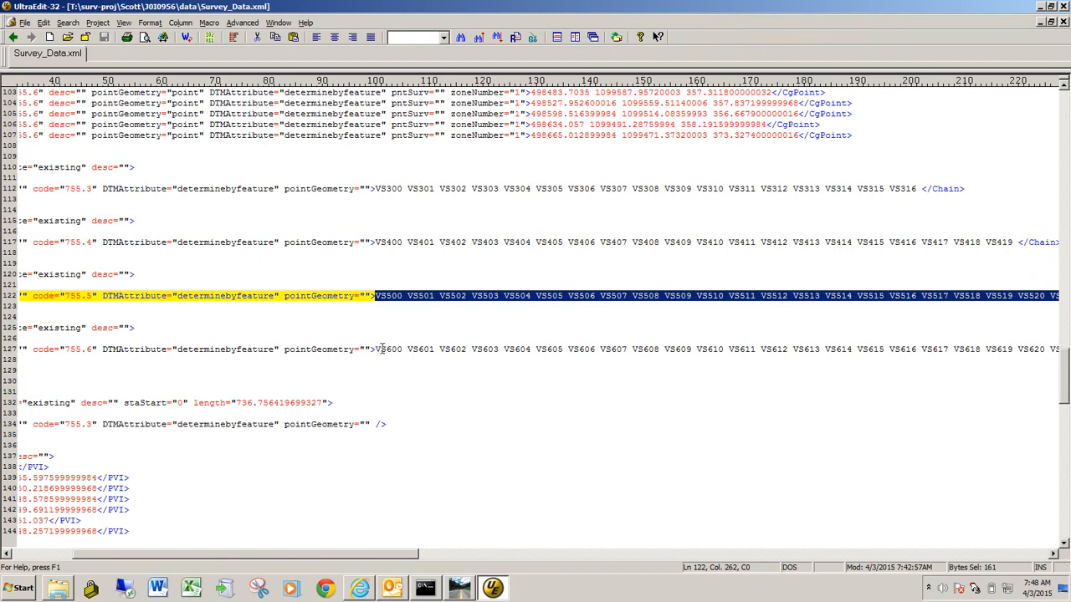
{"action": "left_click_drag", "start_coordinate": [376, 349], "coordinate": [948, 346]}
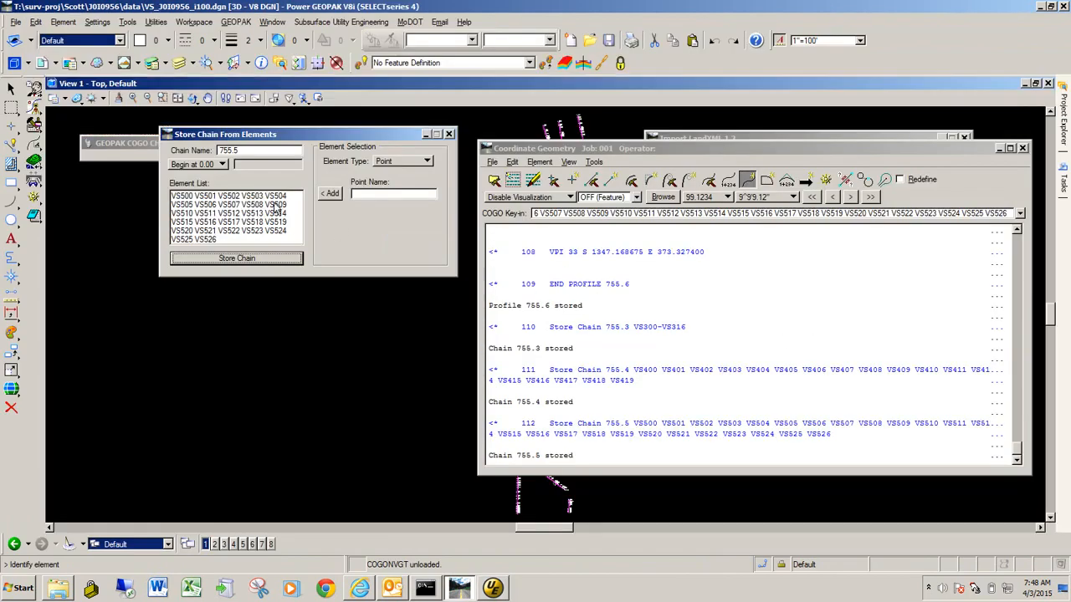
Set the chain name to 755.6 in GEOPAK, replace the listed elements with the copied VS600-series points and store the chain.
{"action": "left_click", "coordinate": [175, 204]}
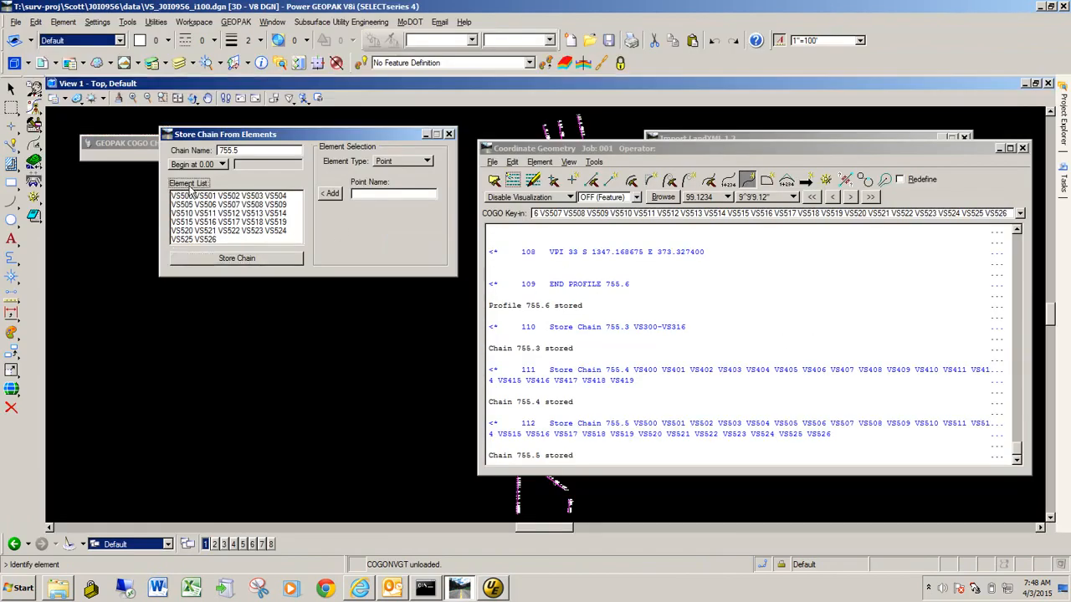
{"action": "left_click", "coordinate": [238, 152]}
{"action": "type", "text": "6"}
{"action": "left_click", "coordinate": [174, 204]}
{"action": "left_click_drag", "start_coordinate": [174, 204], "coordinate": [241, 261]}
{"action": "right_click", "coordinate": [228, 205]}
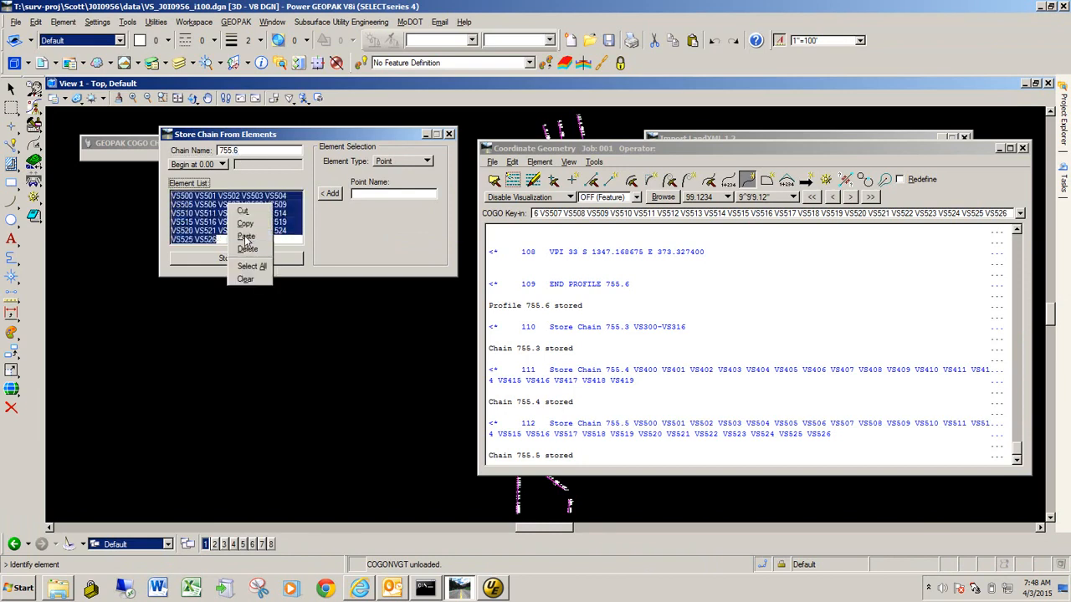
{"action": "left_click", "coordinate": [245, 237]}
{"action": "left_click", "coordinate": [244, 259]}
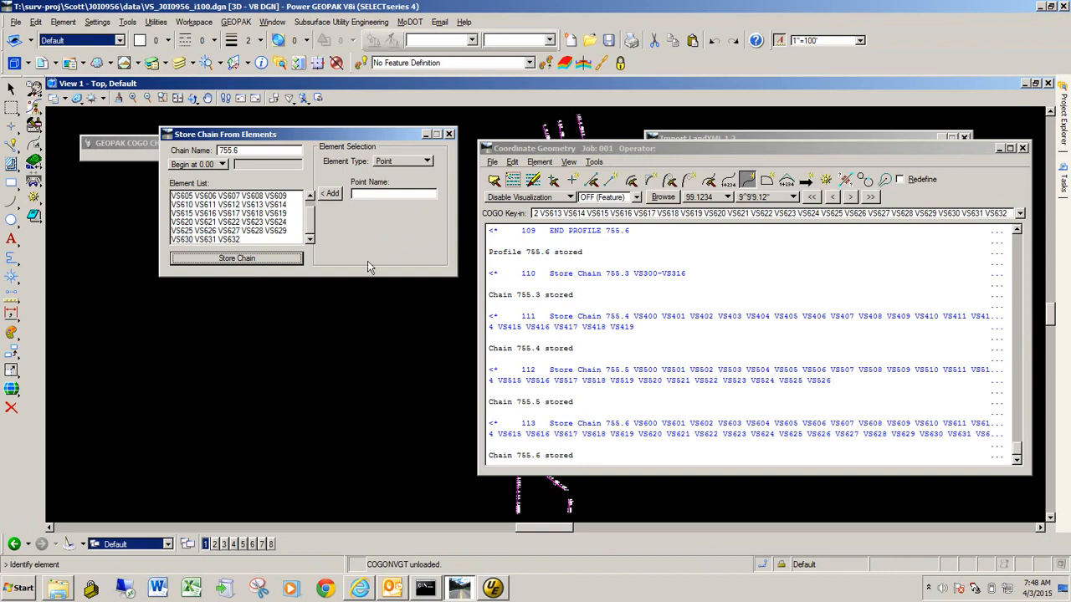
Open the Navigator from Coordinate Geometry and review the job's stored chains and profiles.
{"action": "left_click_drag", "start_coordinate": [986, 147], "coordinate": [608, 118]}
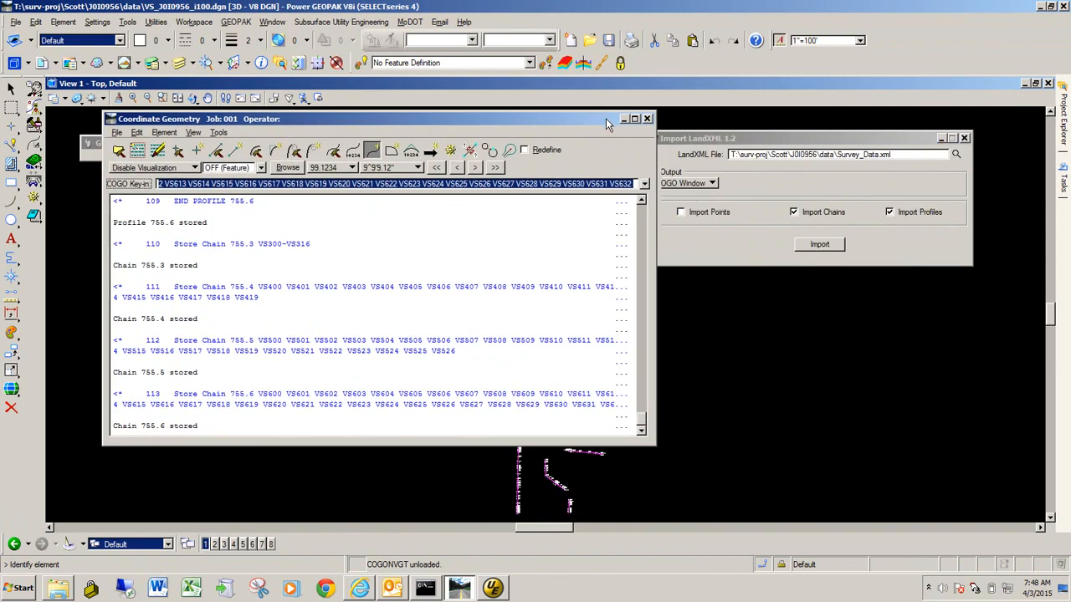
{"action": "left_click", "coordinate": [442, 152]}
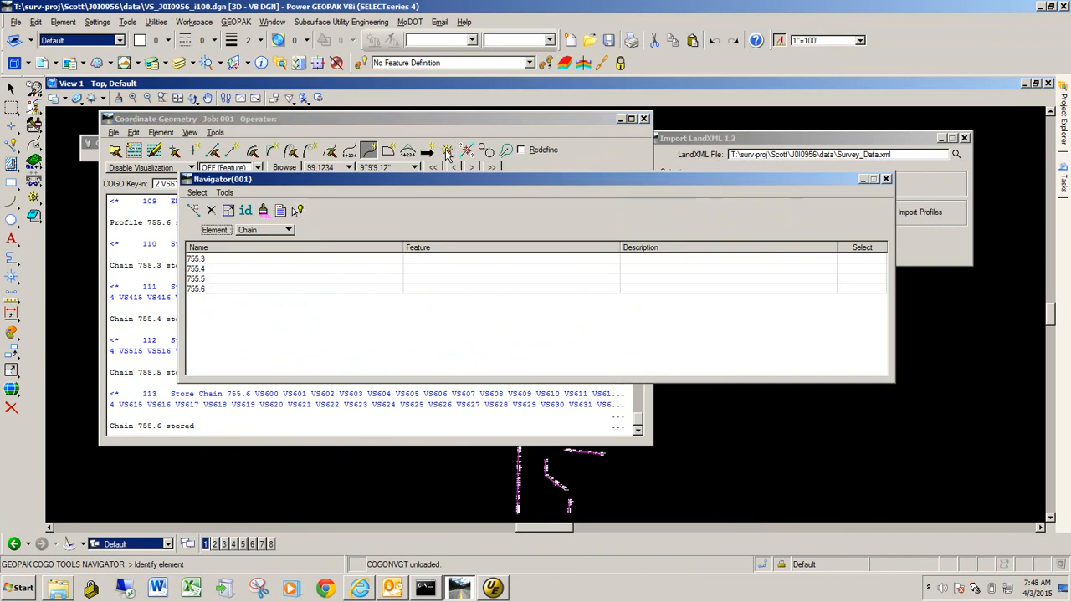
{"action": "left_click", "coordinate": [259, 231]}
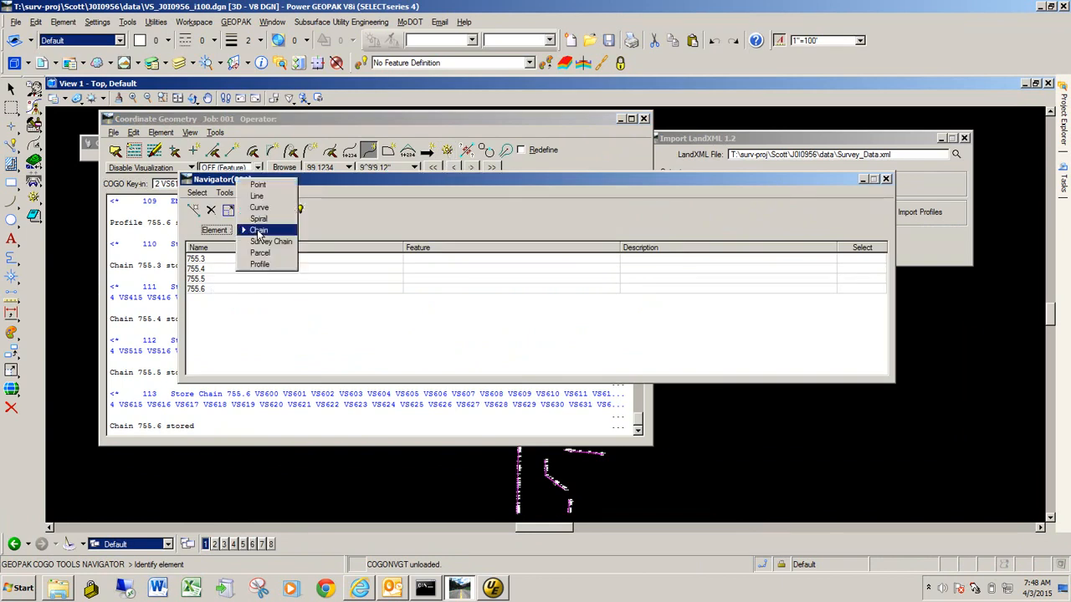
{"action": "left_click", "coordinate": [260, 264]}
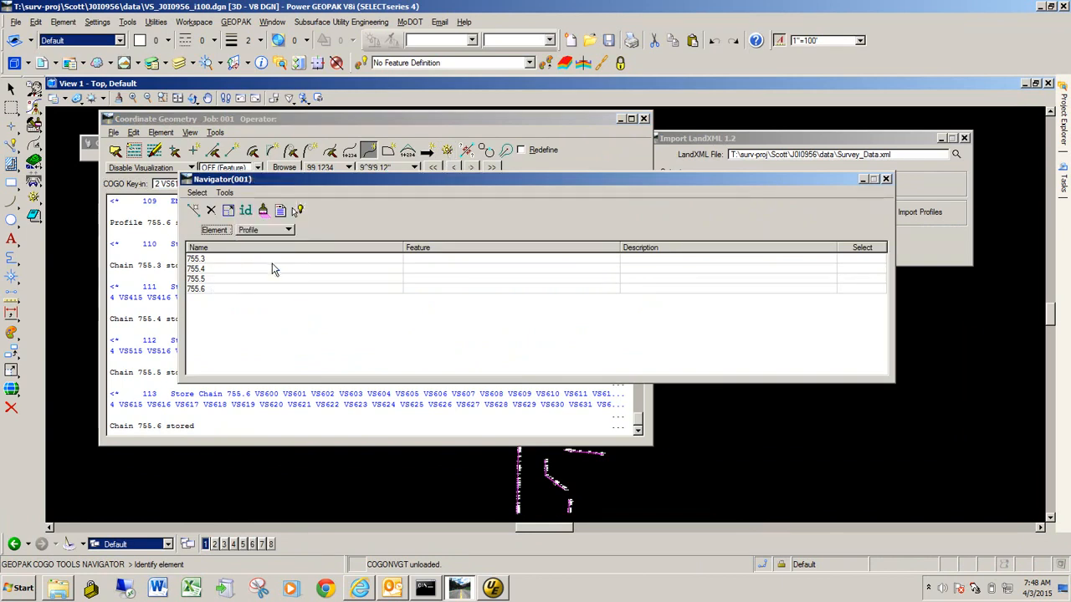
{"action": "left_click", "coordinate": [278, 234]}
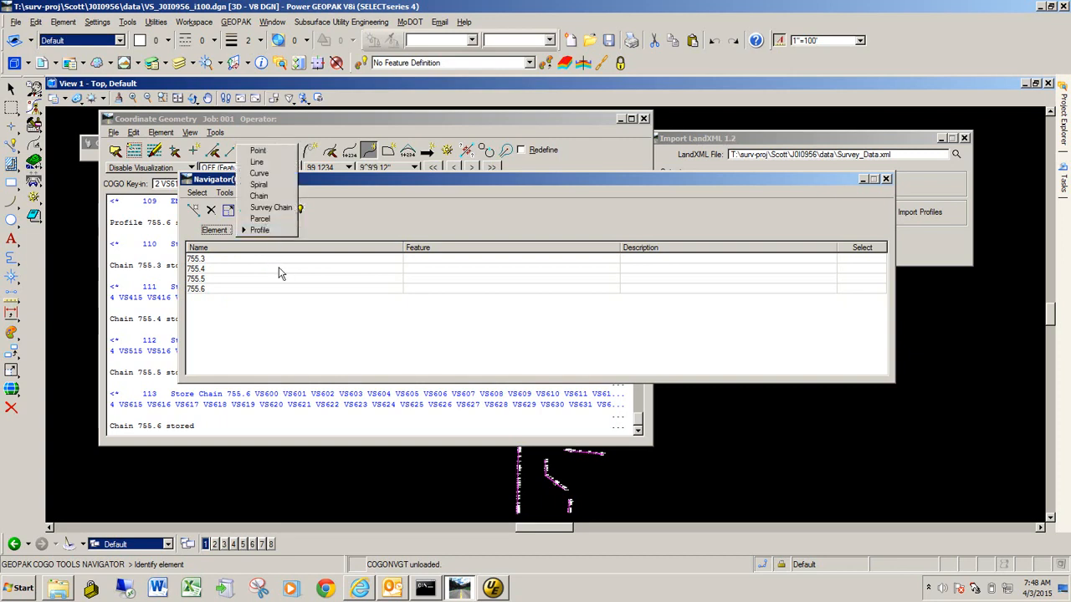
{"action": "left_click", "coordinate": [278, 269]}
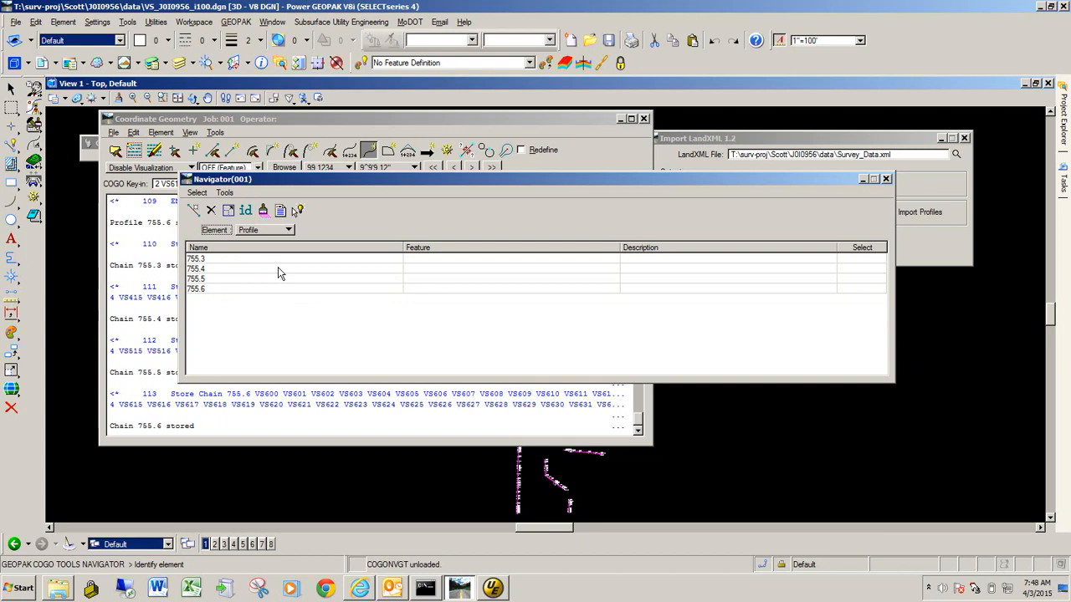